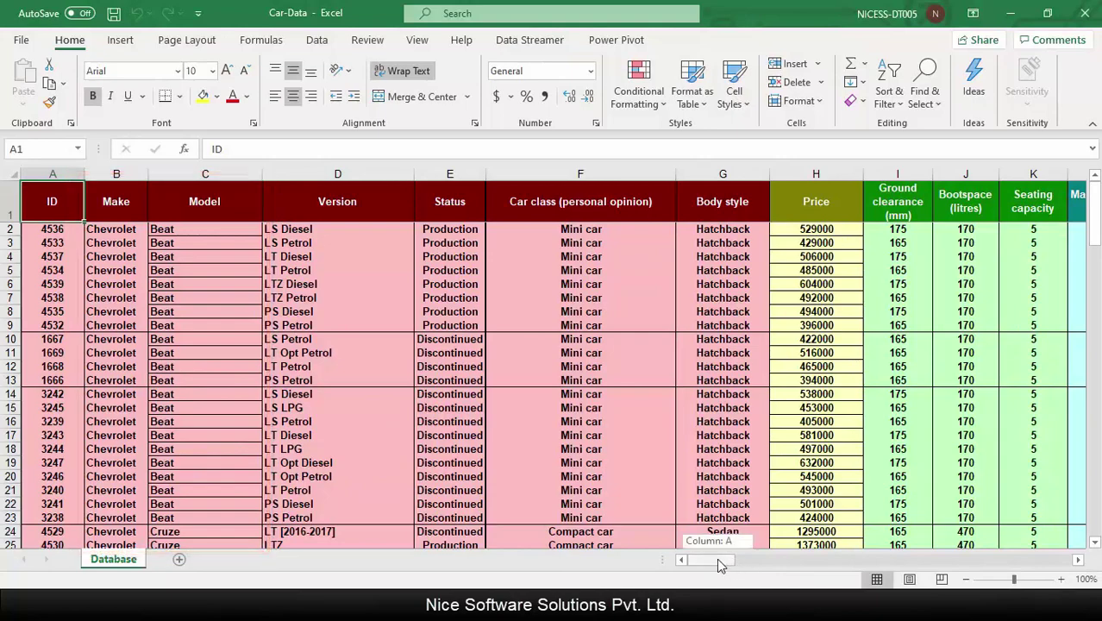
Scroll across the Database sheet's columns in Car-Data.xlsx.
drag(717, 557, 792, 565)
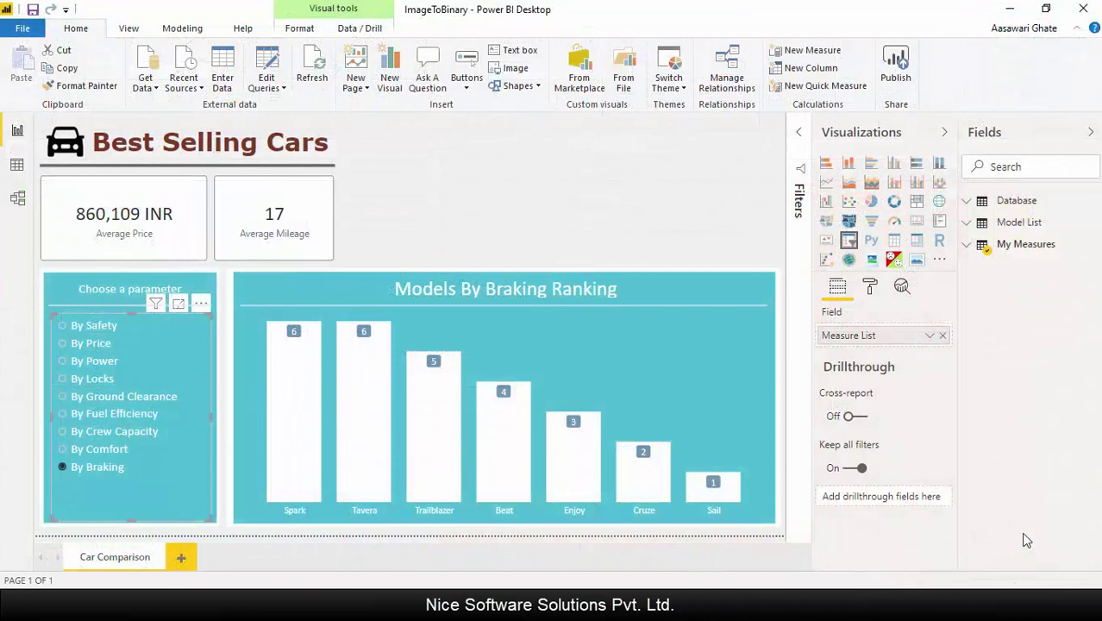
Switch the Choose a parameter slicer from By Safety to By Power.
click(422, 232)
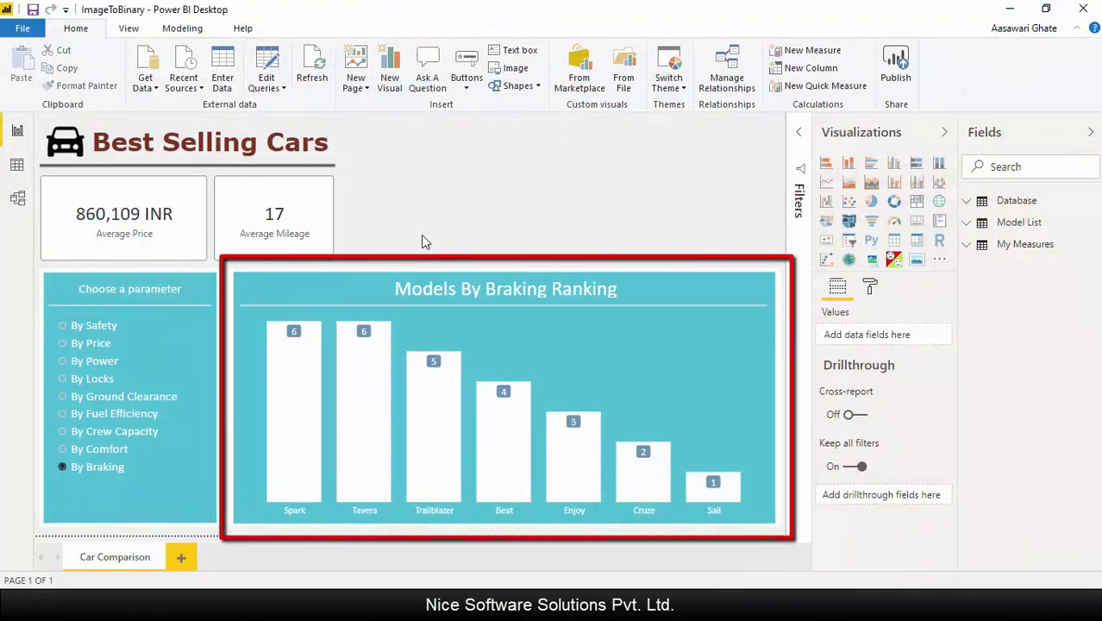
click(82, 331)
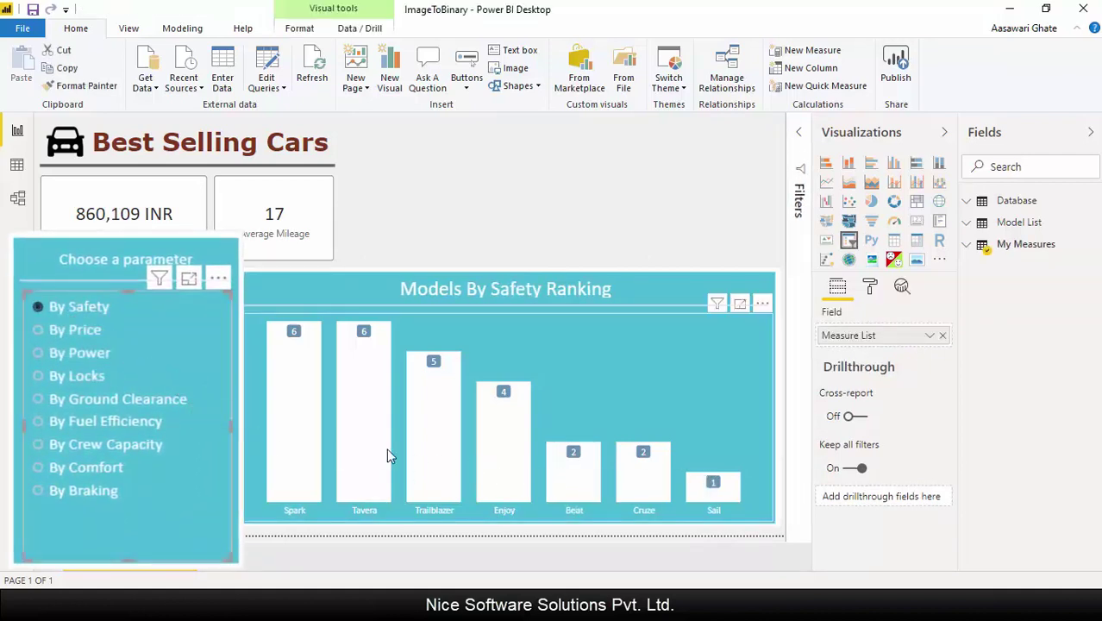
click(73, 359)
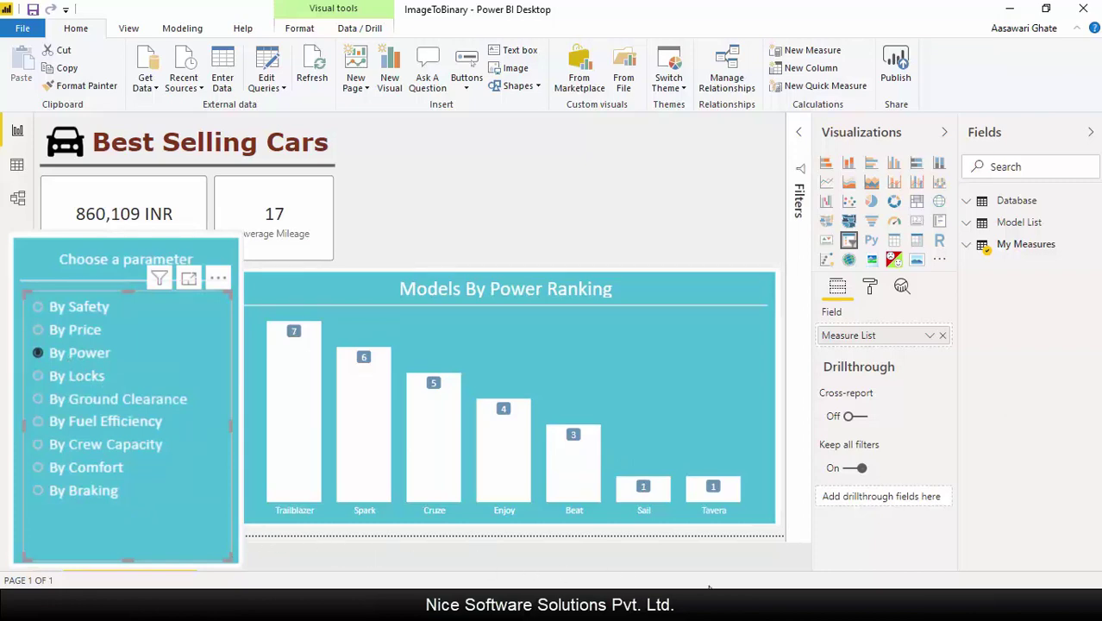
click(1032, 545)
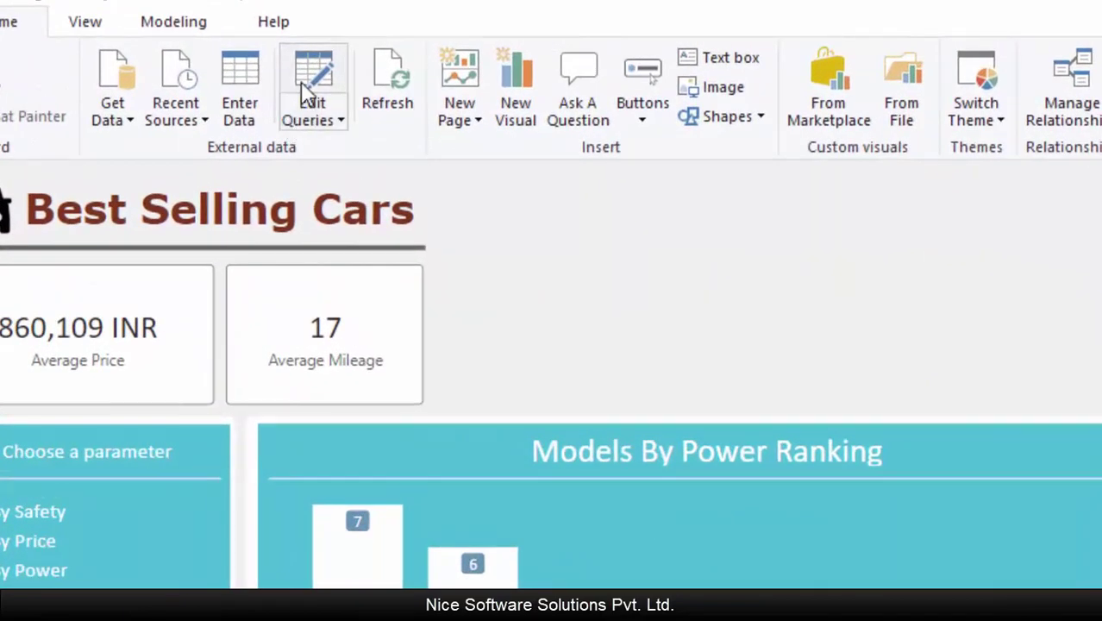
Open the query editor and add a new blank query.
click(302, 79)
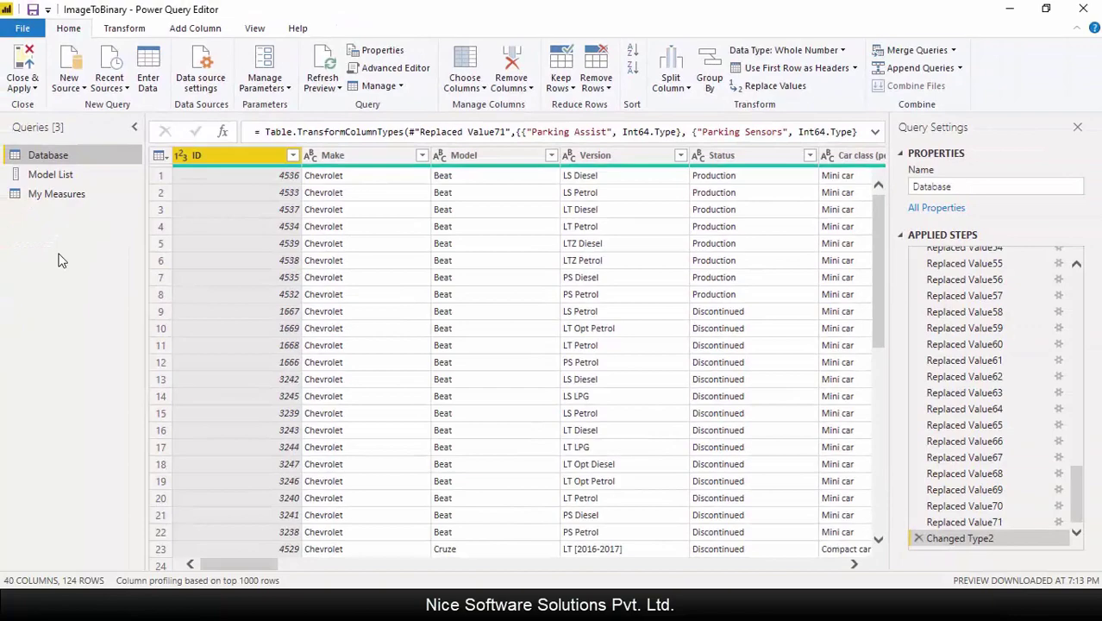
right_click(60, 260)
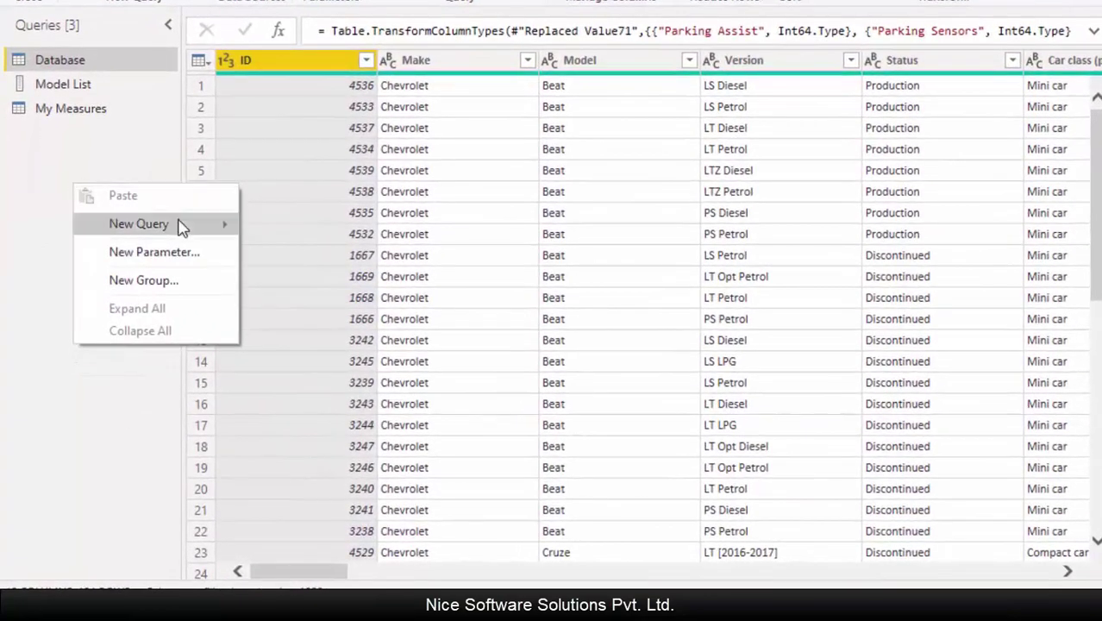
mouse_move(181, 226)
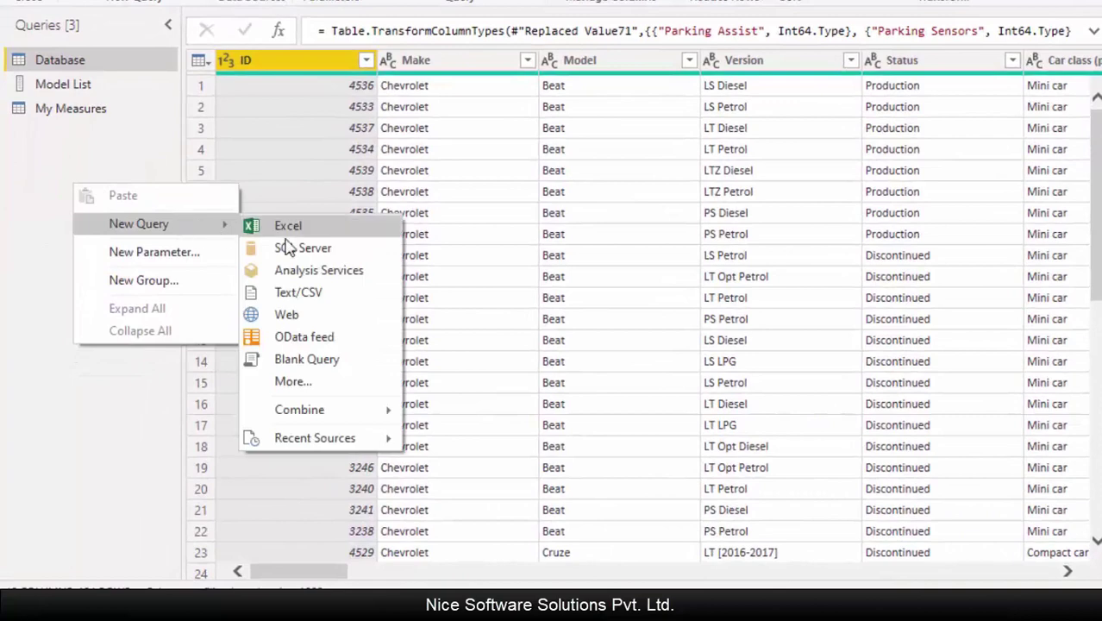
click(336, 366)
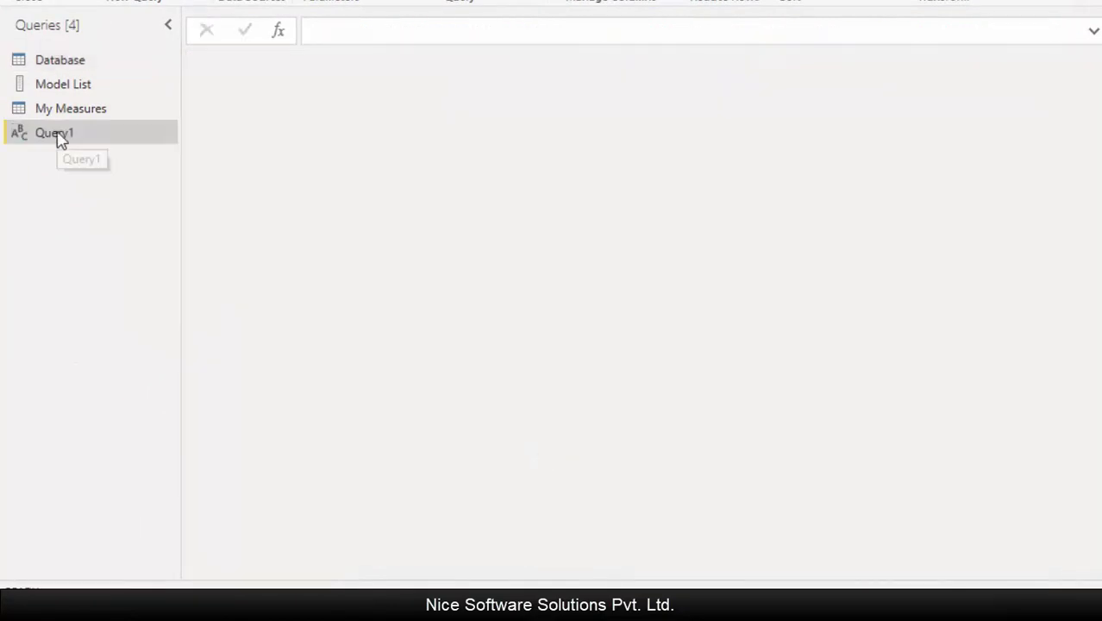
Rename Query1 to ImgToBinary and open it in the Advanced Editor.
right_click(57, 134)
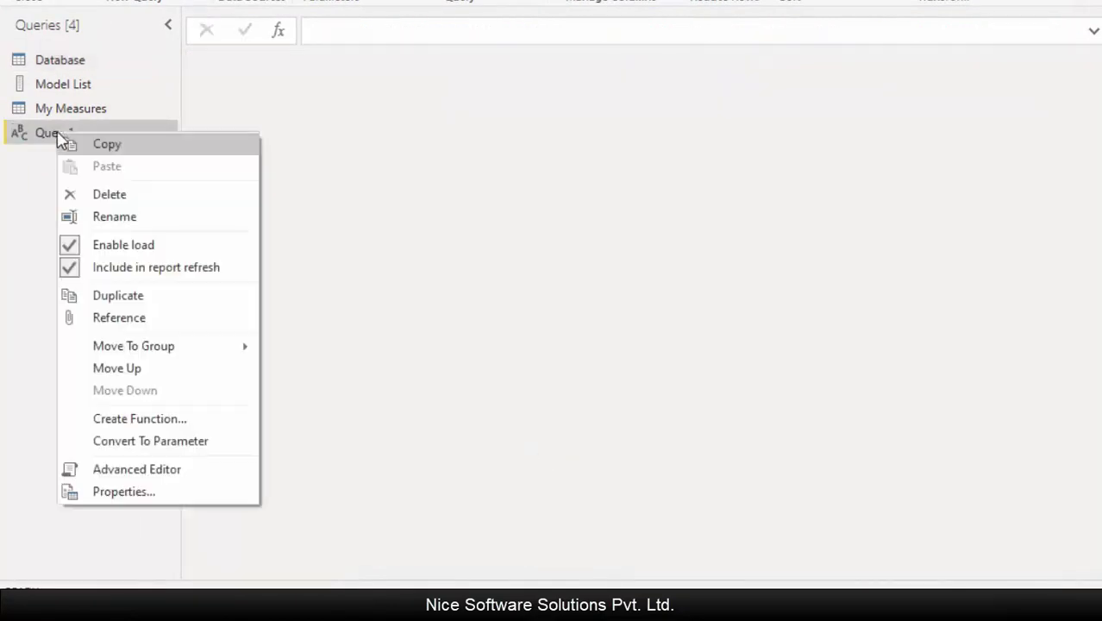
click(105, 219)
text(ImgToBinary)
key(Return)
right_click(52, 143)
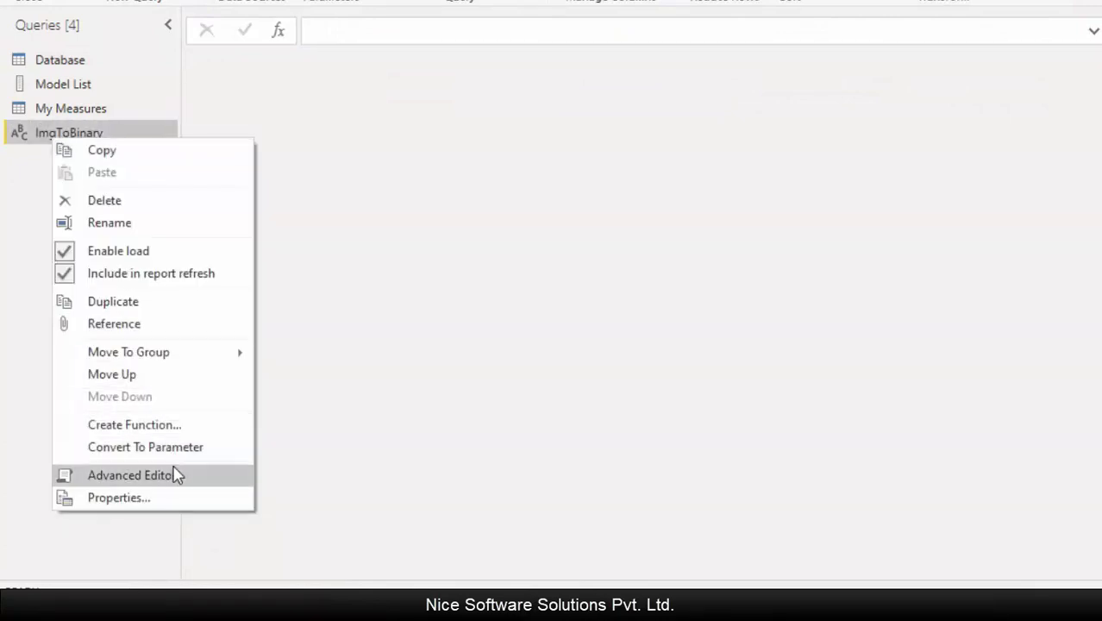
click(176, 475)
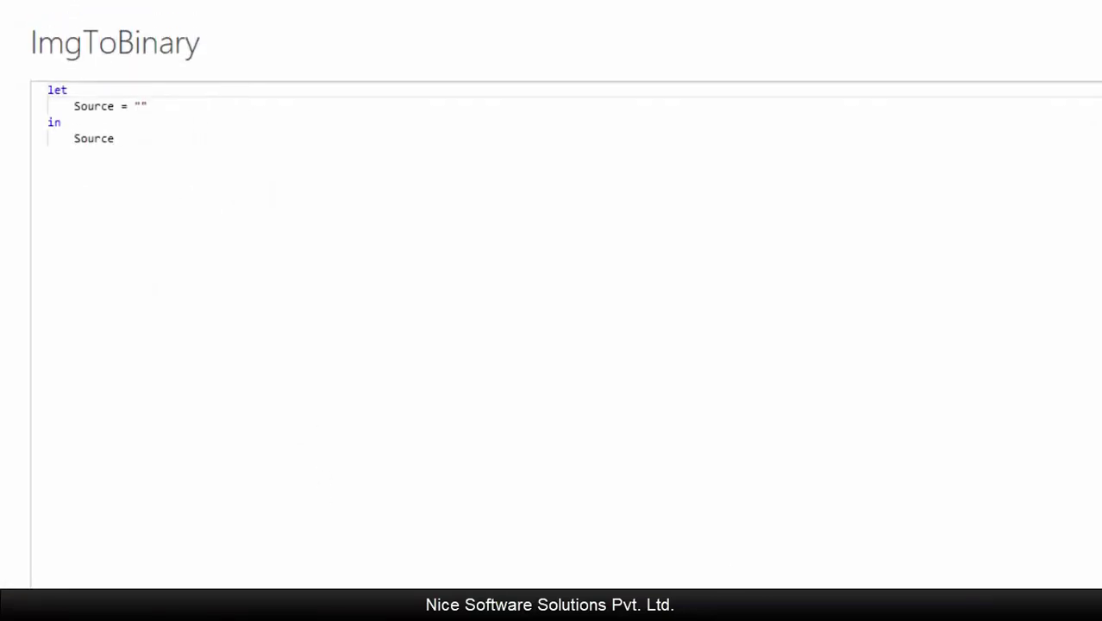
Replace the query code with the pasted BinaryToPbiImage function and save it.
key(ctrl+a)
text(let     BinaryToPbiImage = (BinaryContent as binary) as text=> let     Base64 = "data:image/jpeg;base64, " & Binary.ToText(BinaryContent, BinaryEncoding.Base64) in     Base64 in     BinaryToPbiImage)
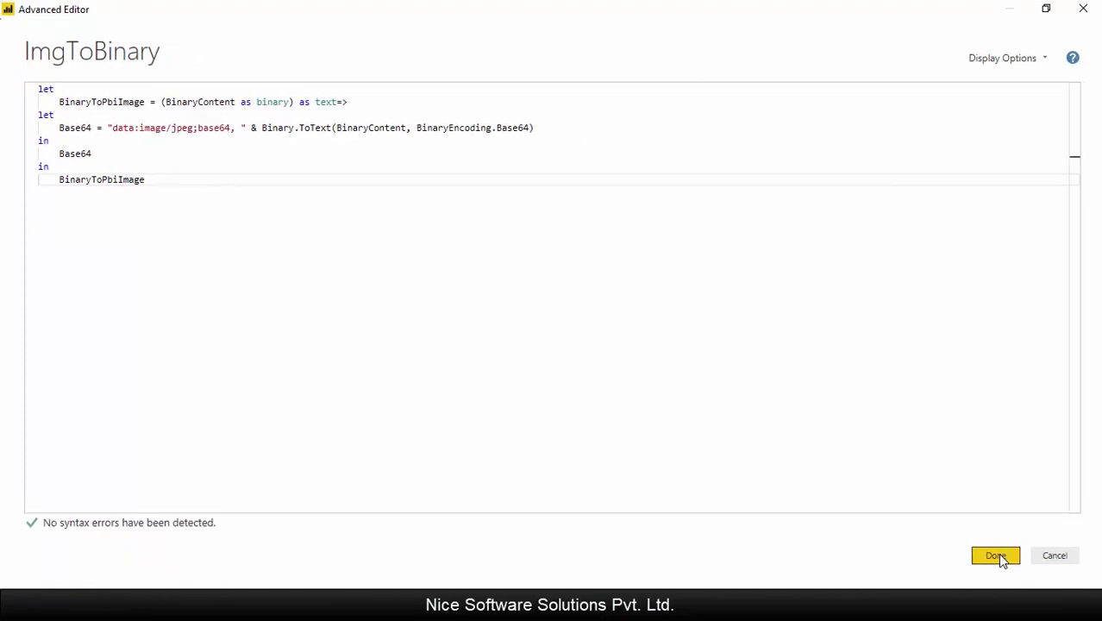
click(996, 556)
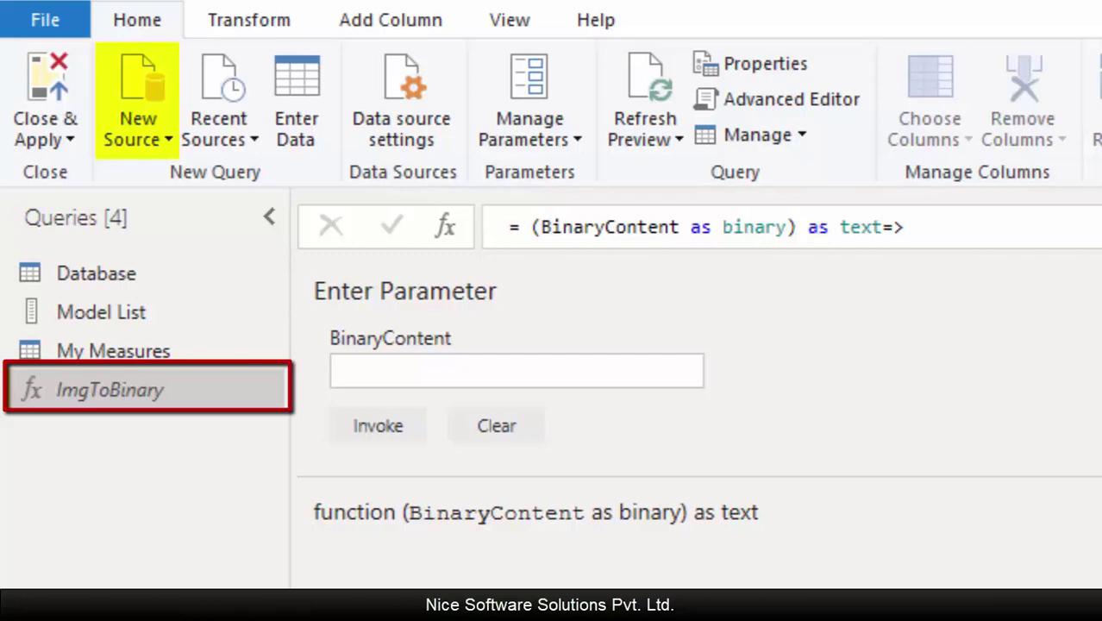
Start a new Folder data source.
click(149, 89)
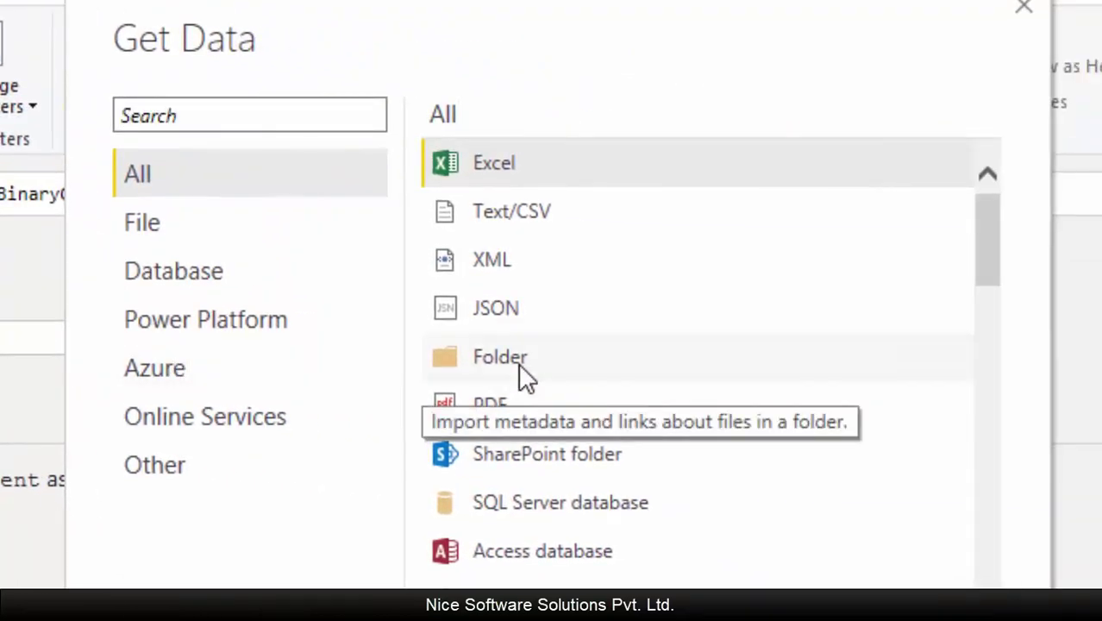
click(526, 379)
click(826, 479)
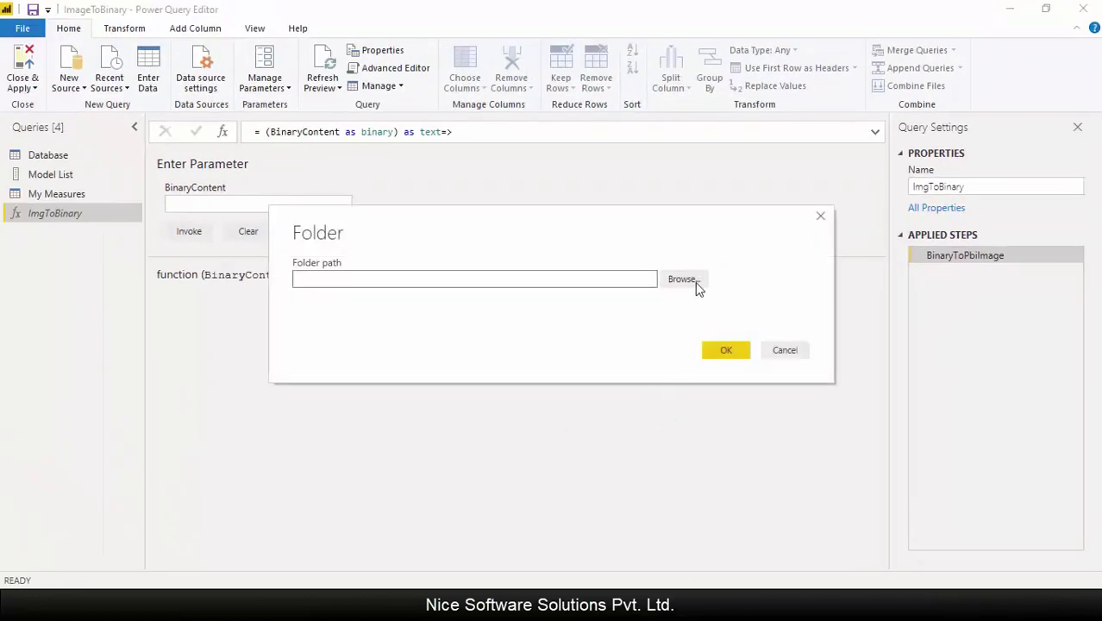
Point the source at the pics folder under '3. Using local Image folder' and load its files for editing.
click(696, 279)
scroll(552, 311, down, 3)
double_click(500, 355)
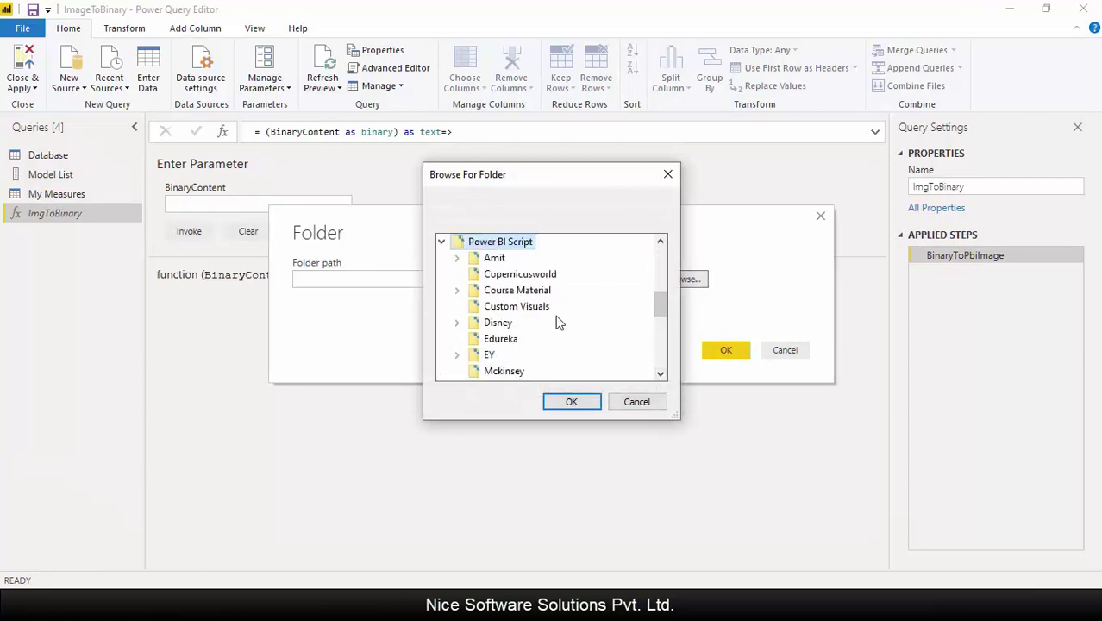
scroll(662, 354, down, 5)
click(524, 338)
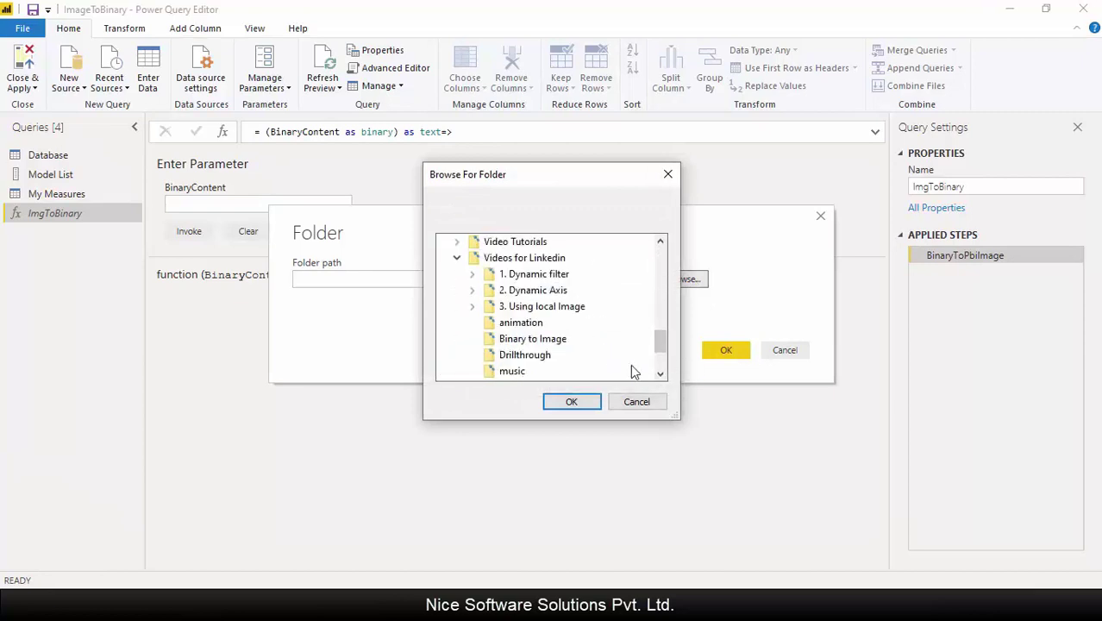
click(517, 306)
click(519, 338)
click(561, 404)
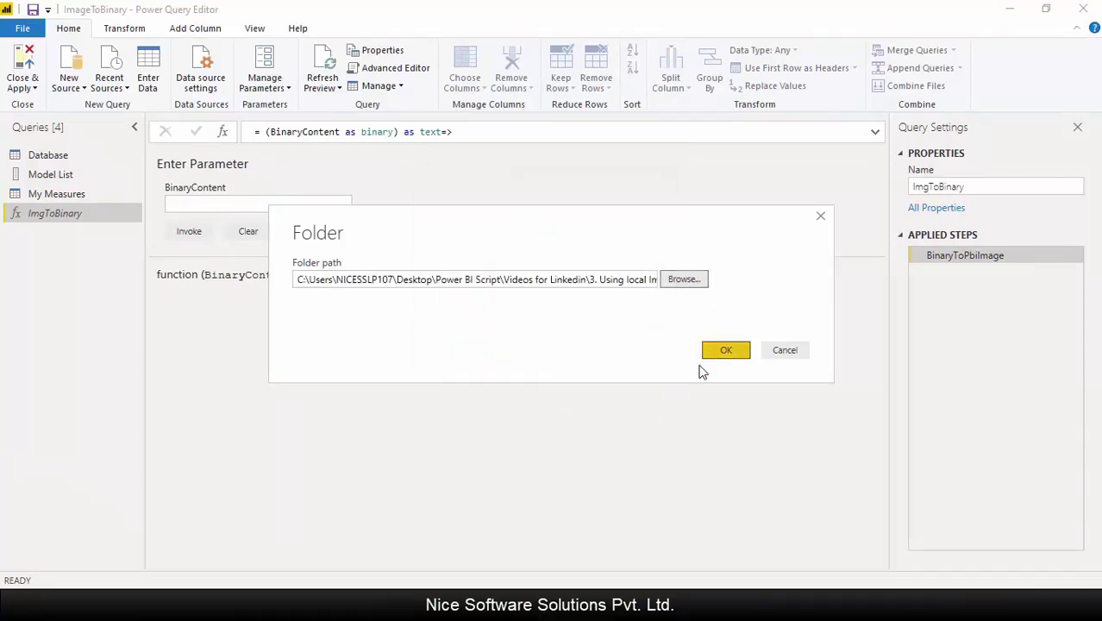
click(723, 350)
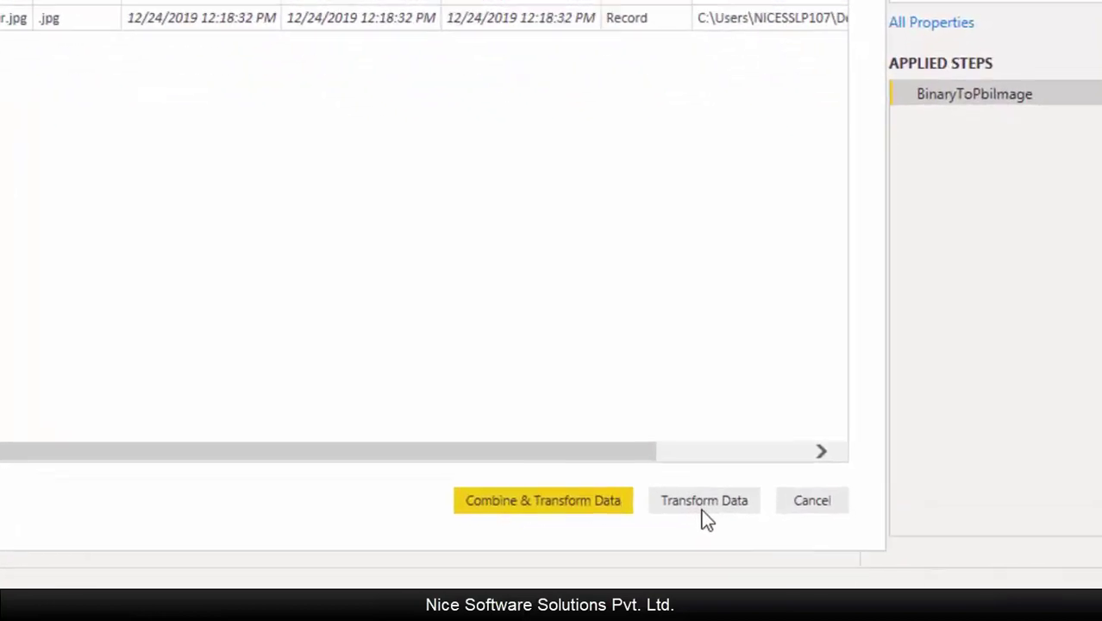
click(703, 504)
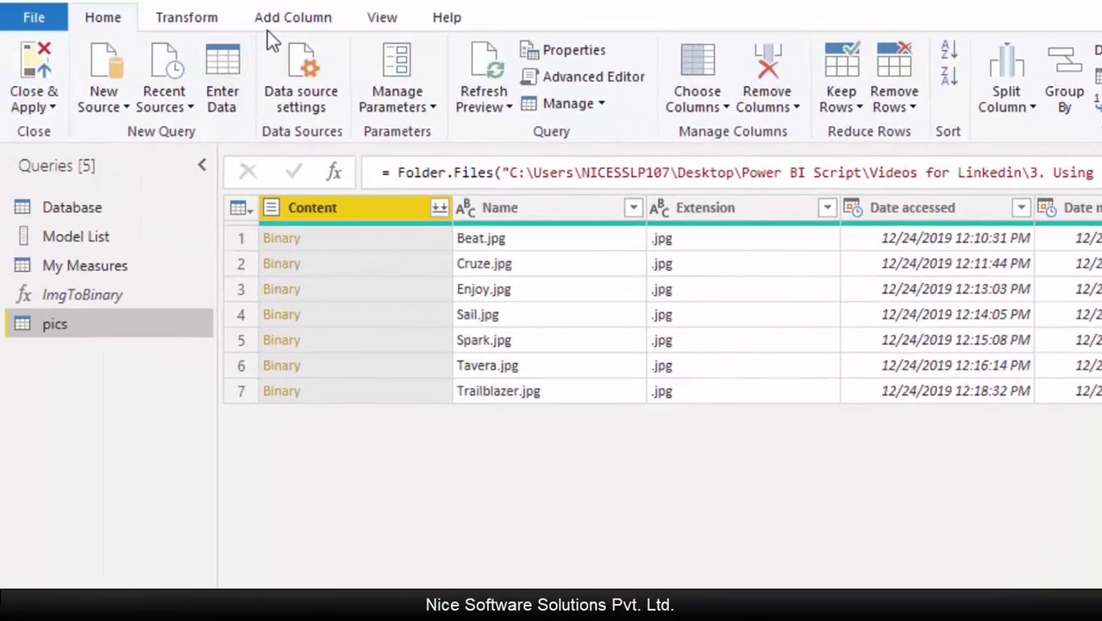
Invoke ImgToBinary on each file's Content as a new column named BinaryImage.
click(291, 19)
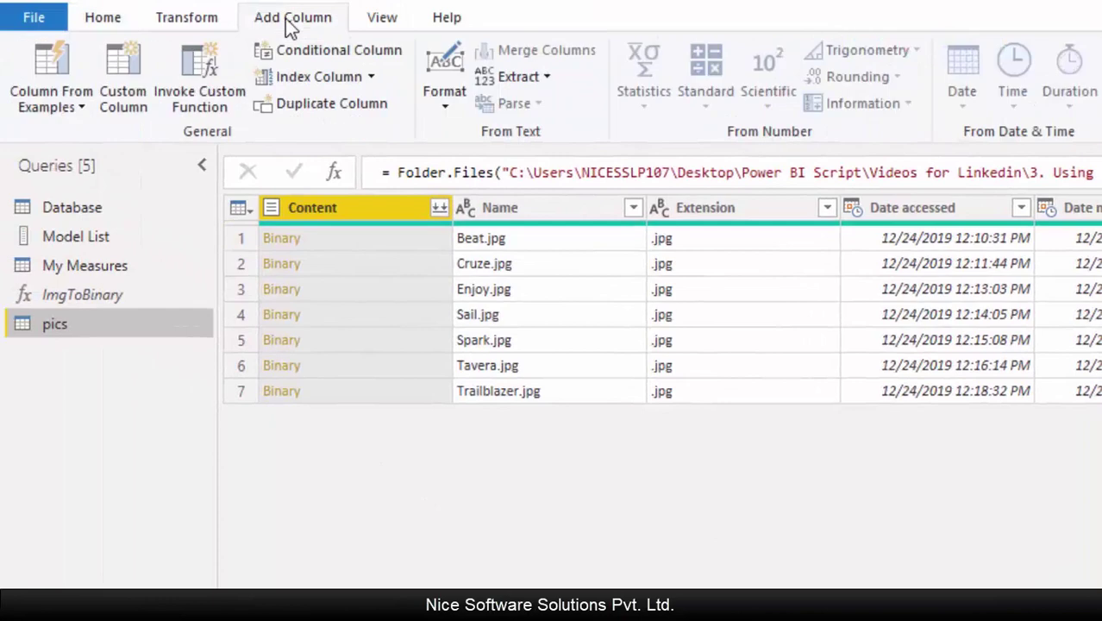
click(199, 82)
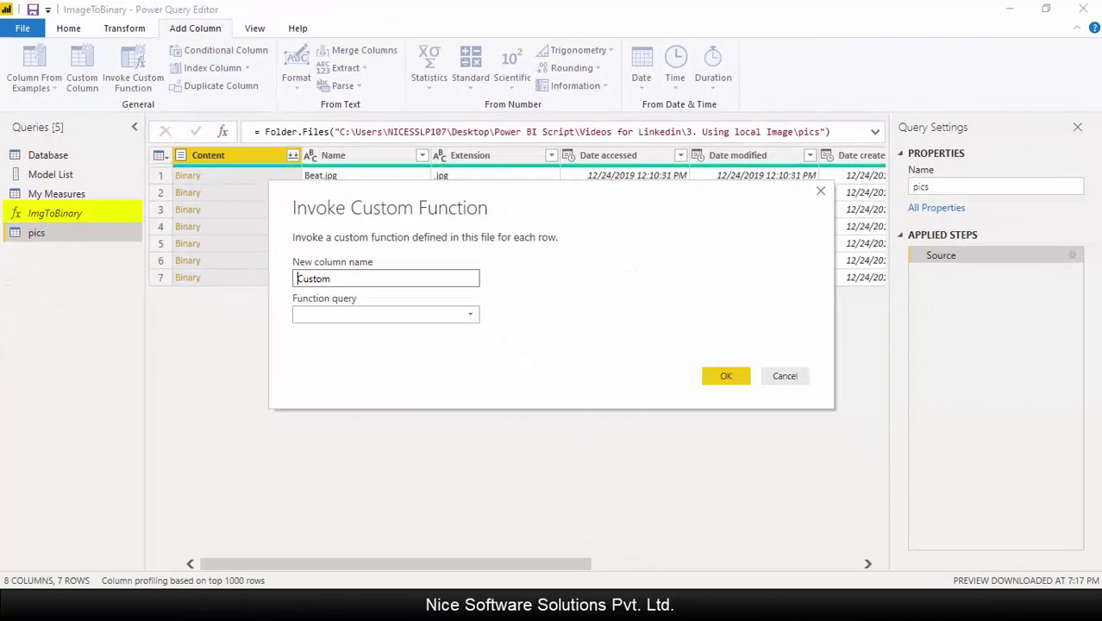
key(shift+End)
text(BinaryImage)
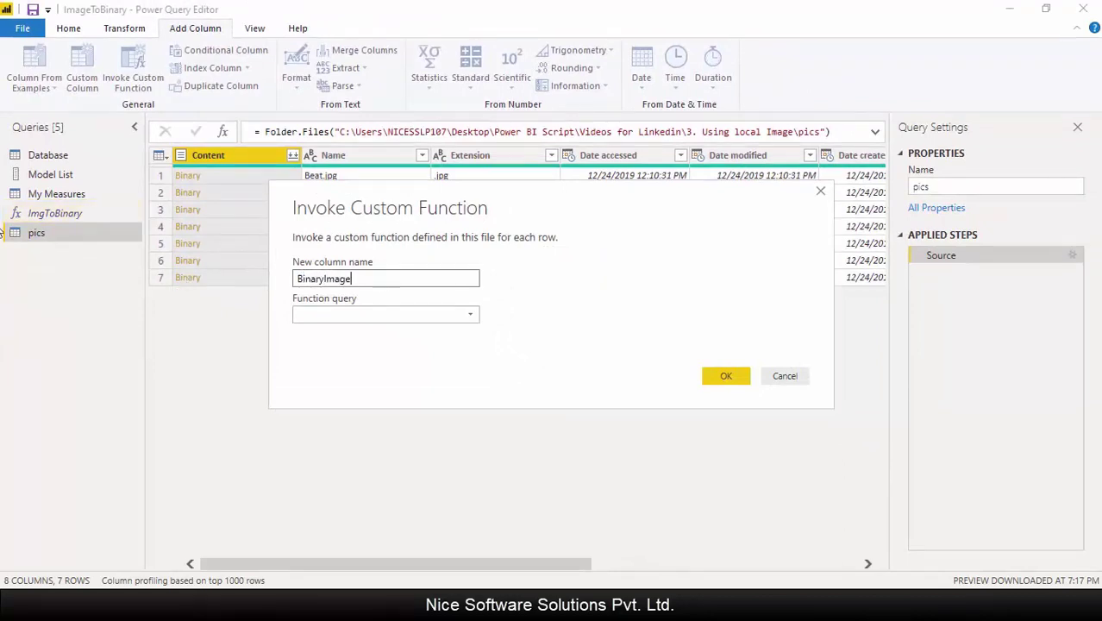
click(448, 315)
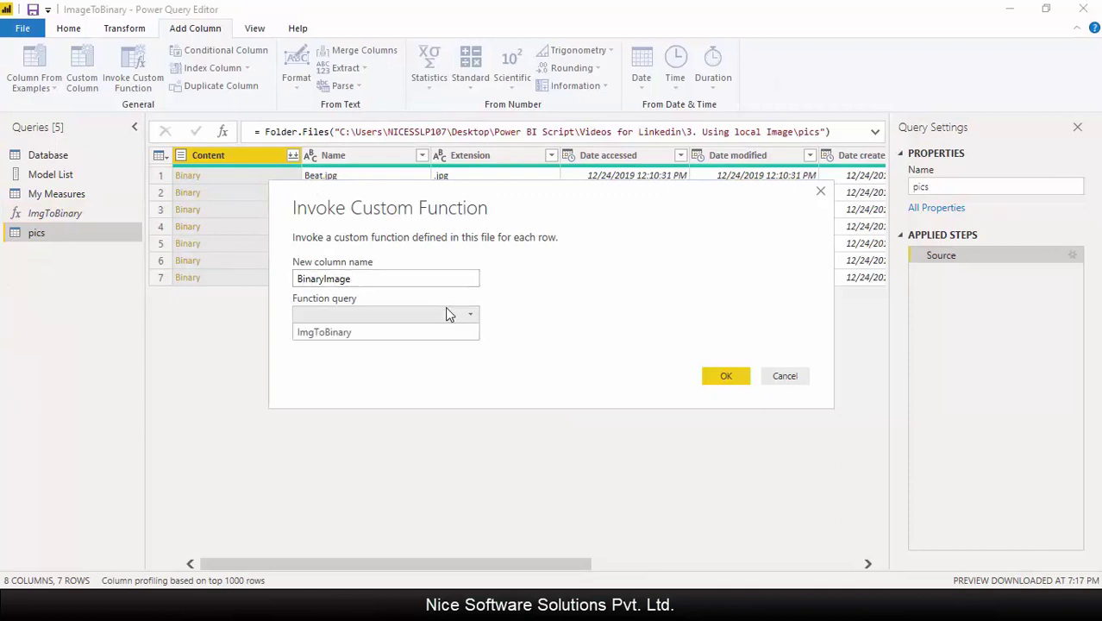
click(371, 336)
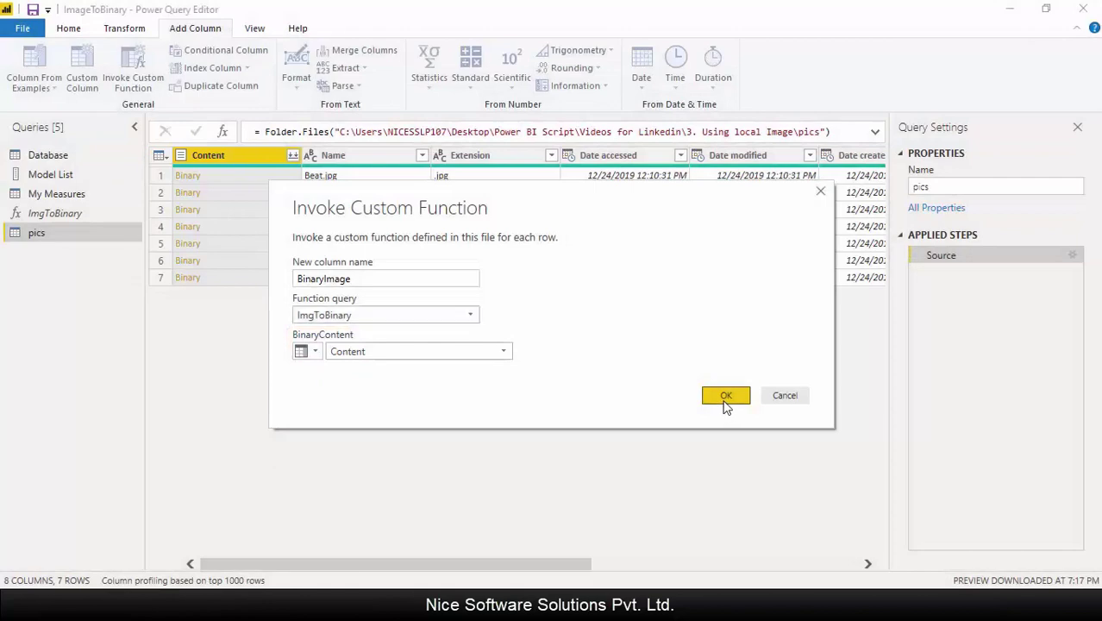
click(725, 396)
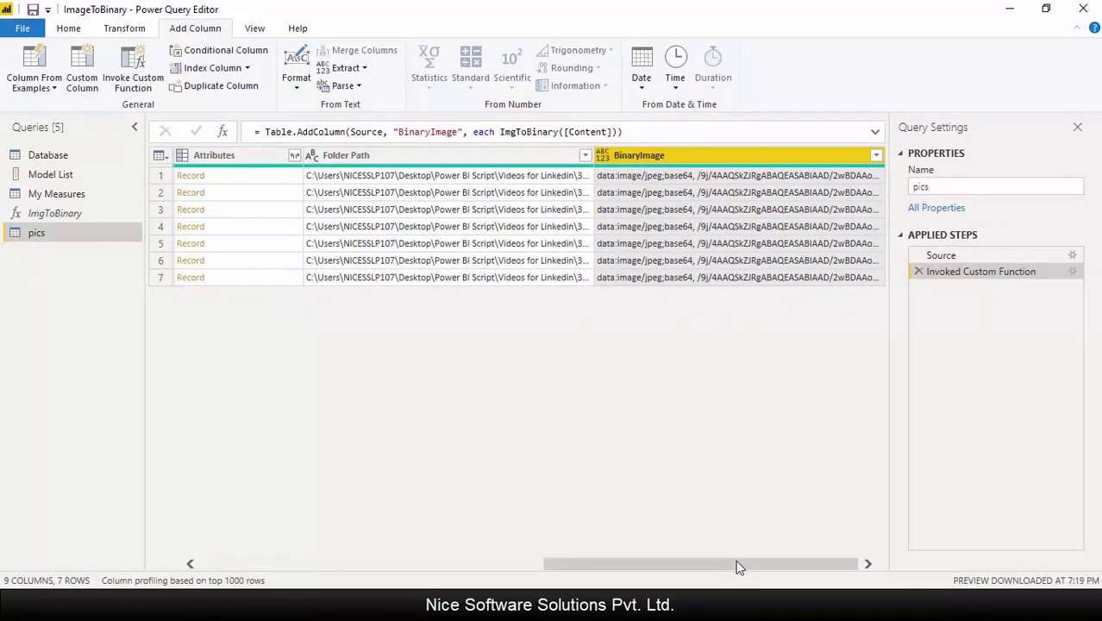
Split the Name column at the '.' delimiter.
drag(735, 566, 448, 585)
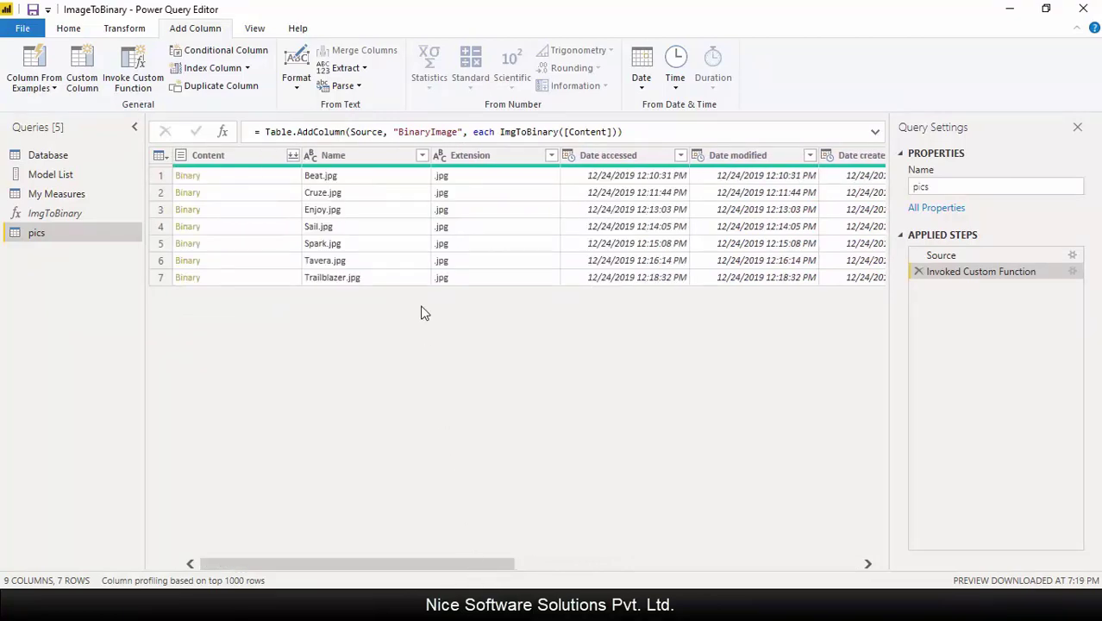
click(349, 156)
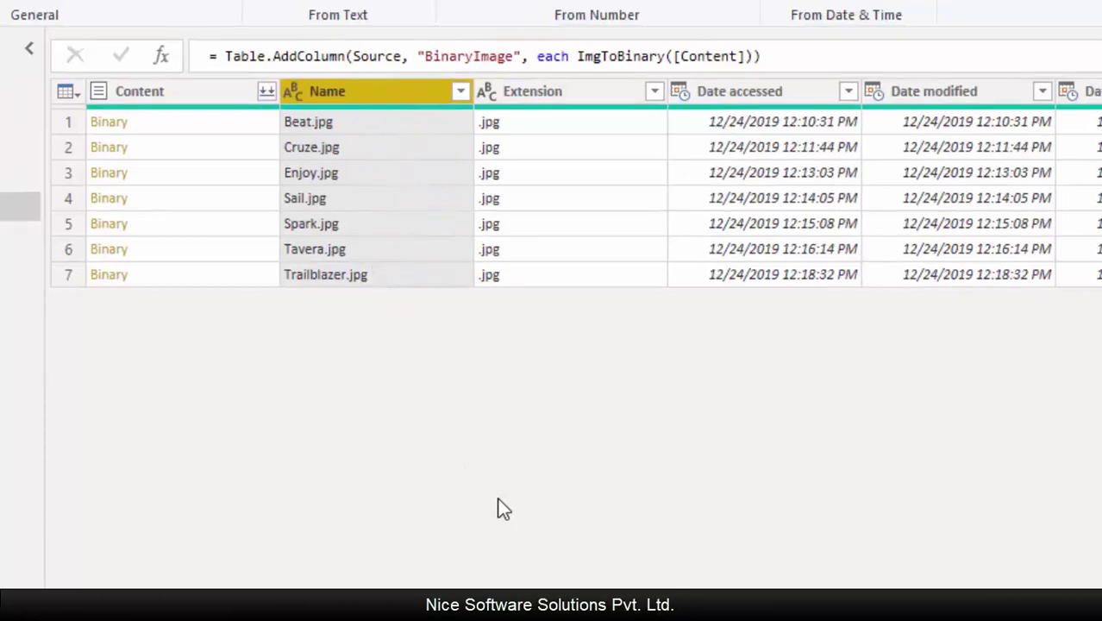
right_click(335, 85)
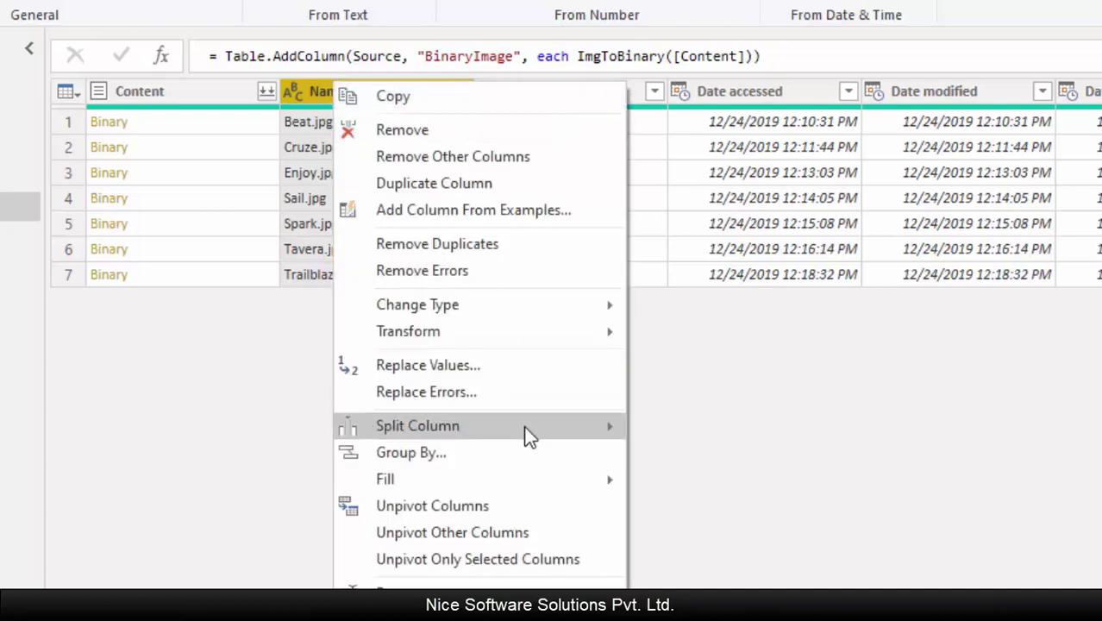
mouse_move(544, 425)
click(712, 429)
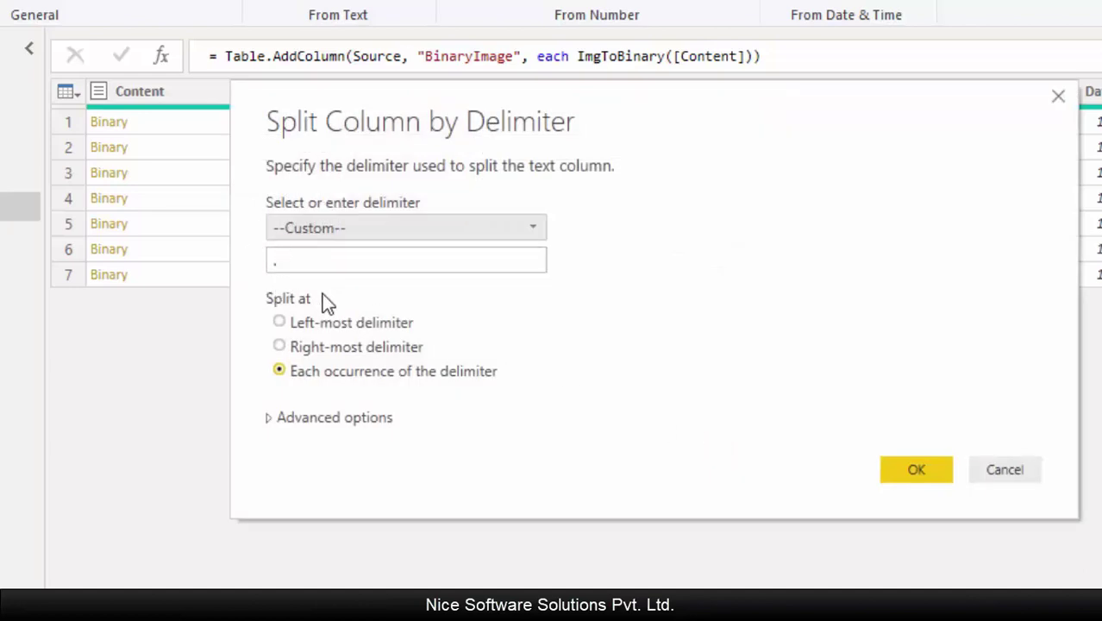
click(915, 467)
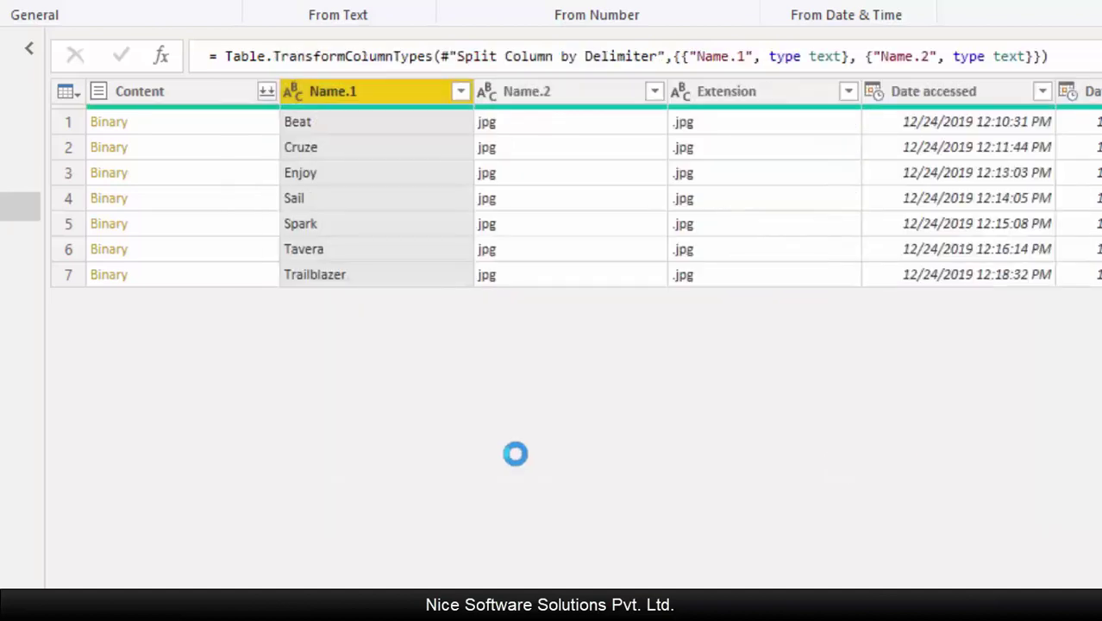
Rename Name.1 to Model Names, remove Name.2, and apply the query changes.
double_click(331, 94)
text(Model N)
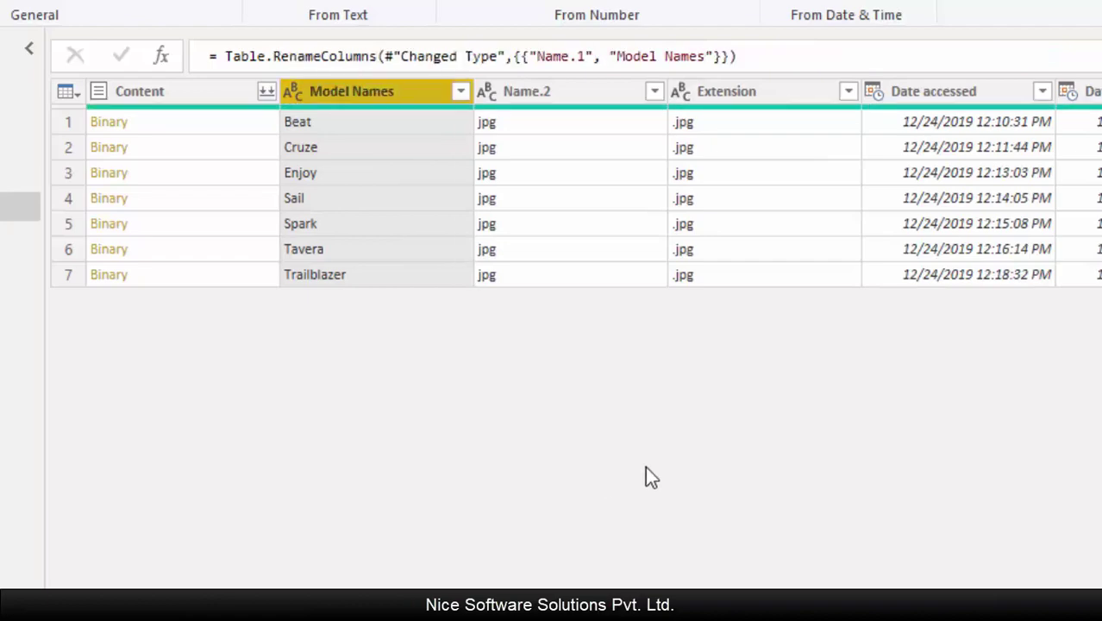
click(528, 96)
right_click(529, 97)
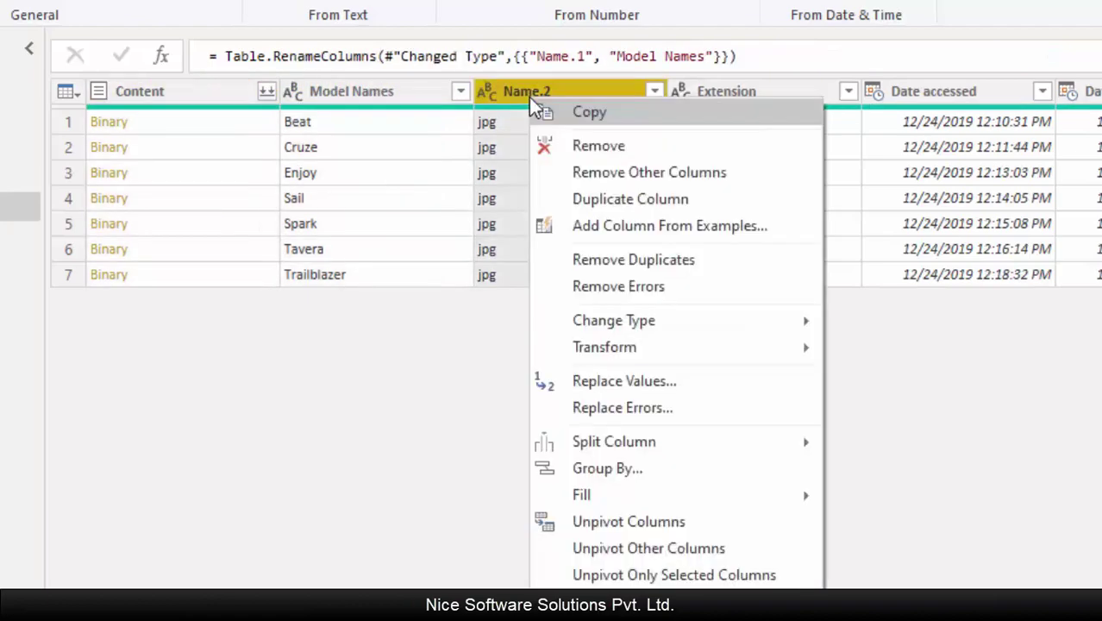
click(558, 147)
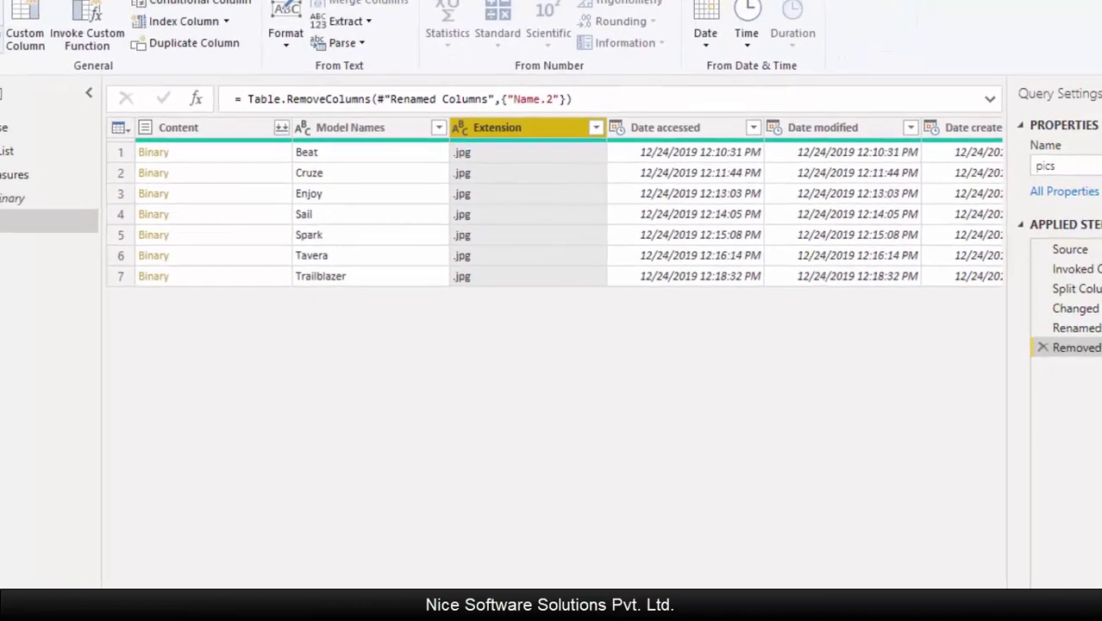
click(66, 31)
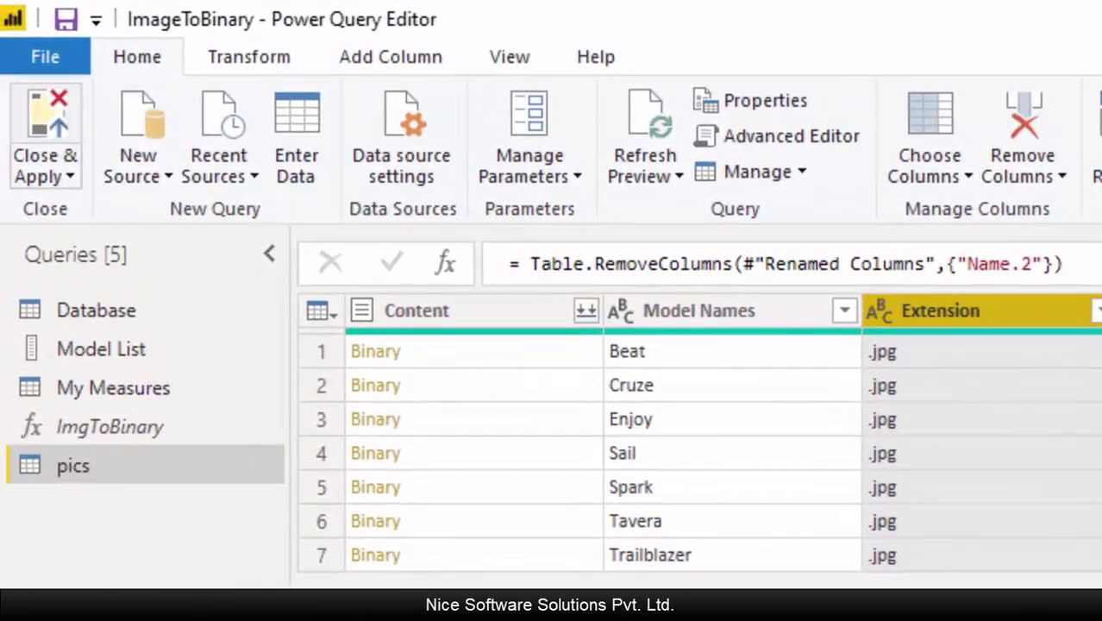
click(60, 122)
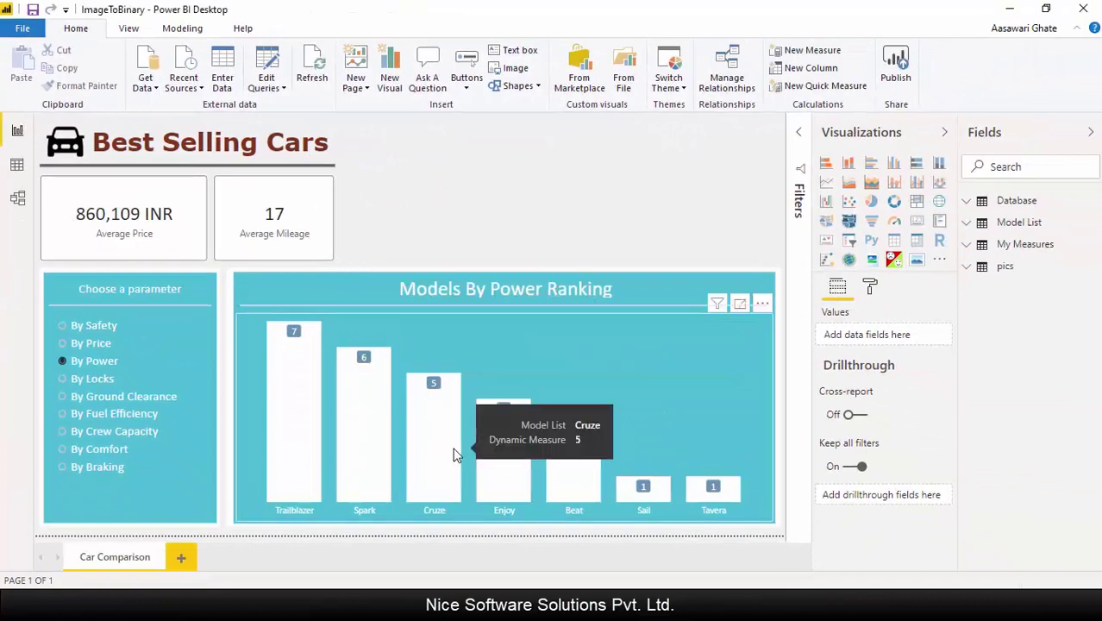
Check the Model List table's data, then bring the pics table into view in Model view.
click(16, 166)
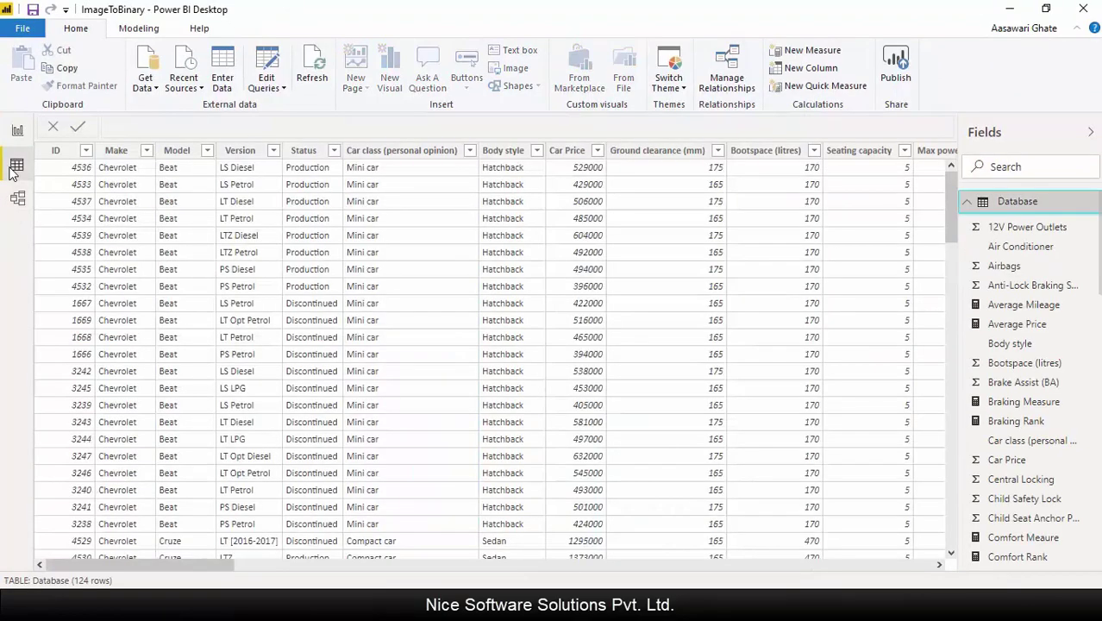
click(972, 203)
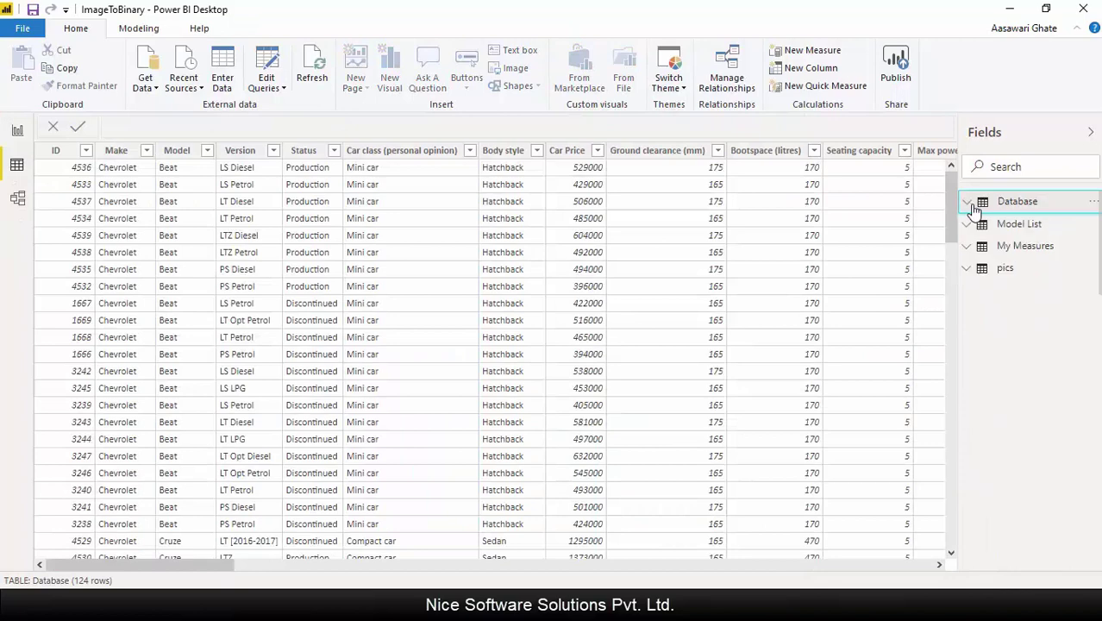
click(1018, 226)
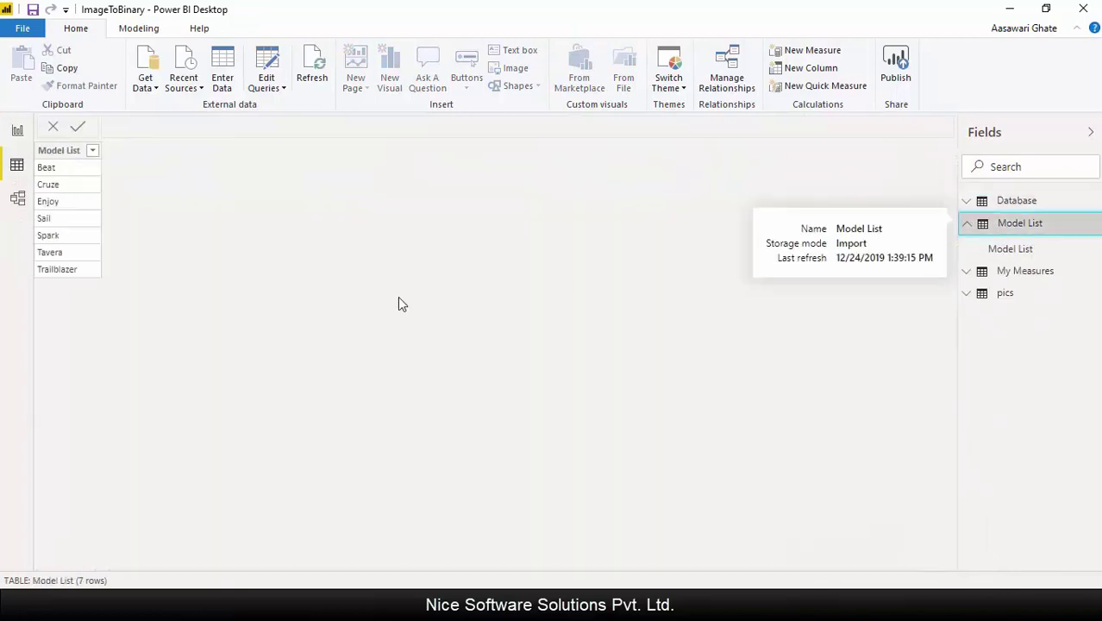
click(72, 157)
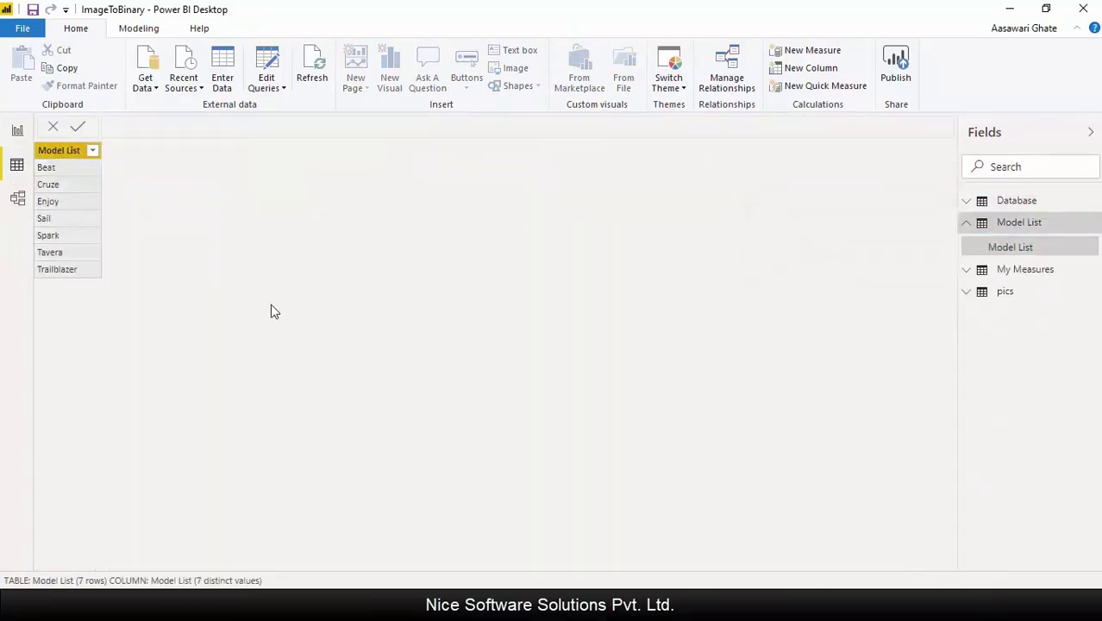
click(17, 197)
click(752, 138)
drag(807, 176, 552, 312)
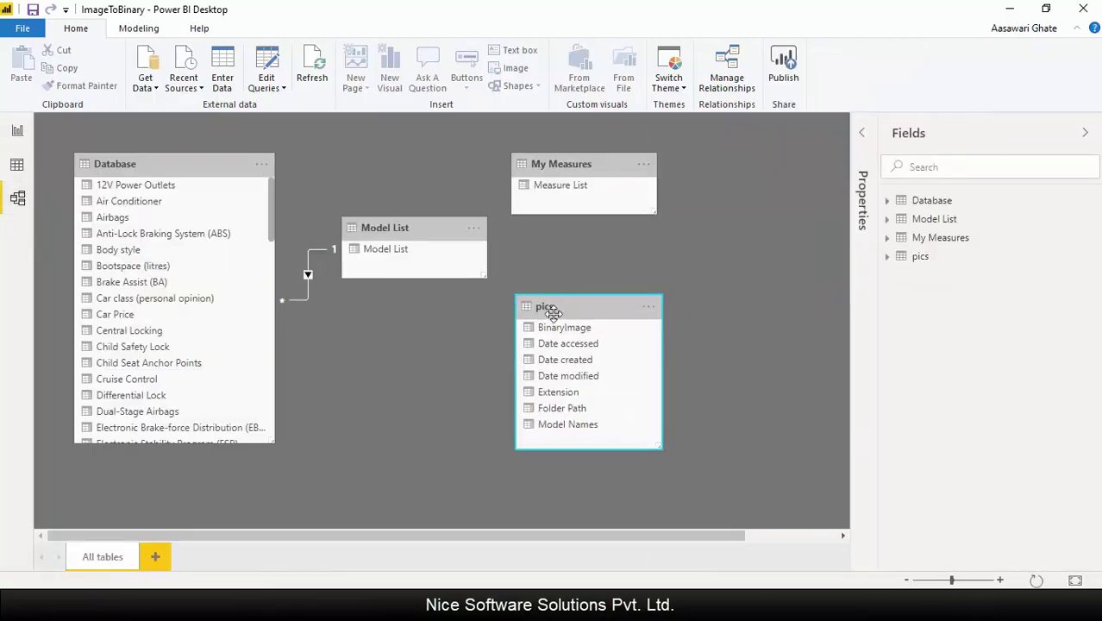
Create a one-to-one relationship linking pics Model Names to the Model List column.
click(724, 74)
click(292, 435)
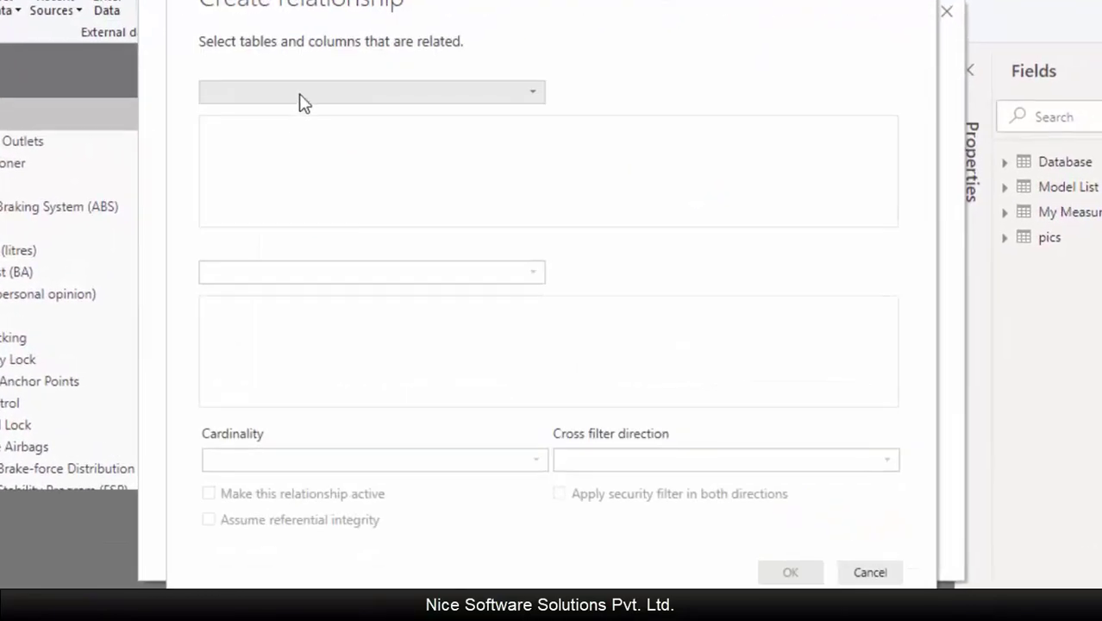
click(367, 148)
click(231, 182)
click(288, 274)
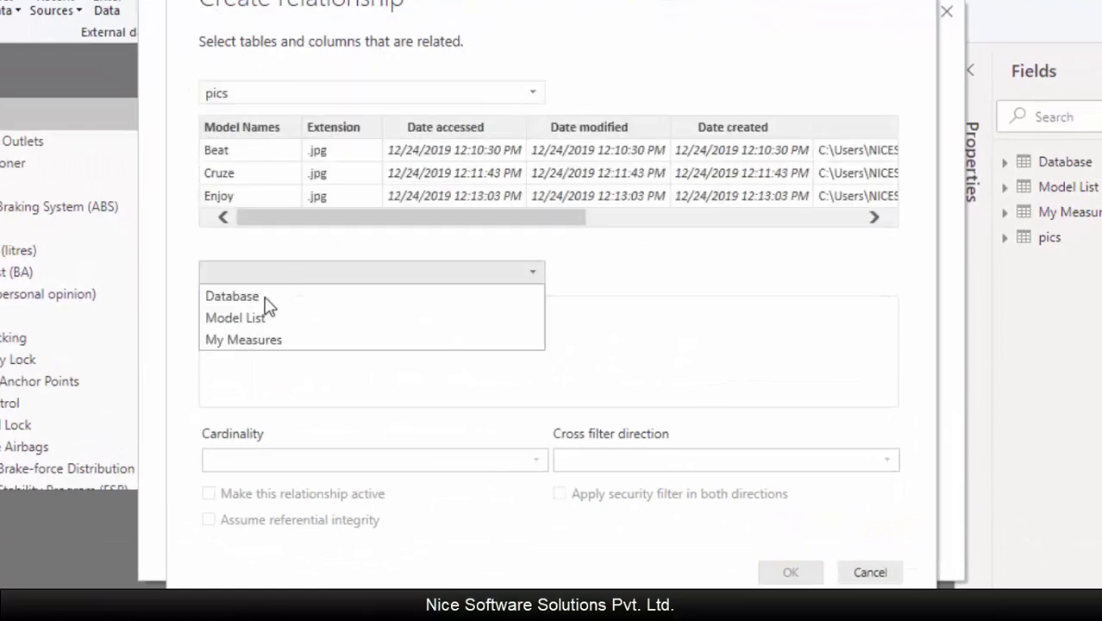
click(264, 317)
click(250, 129)
click(242, 304)
click(802, 573)
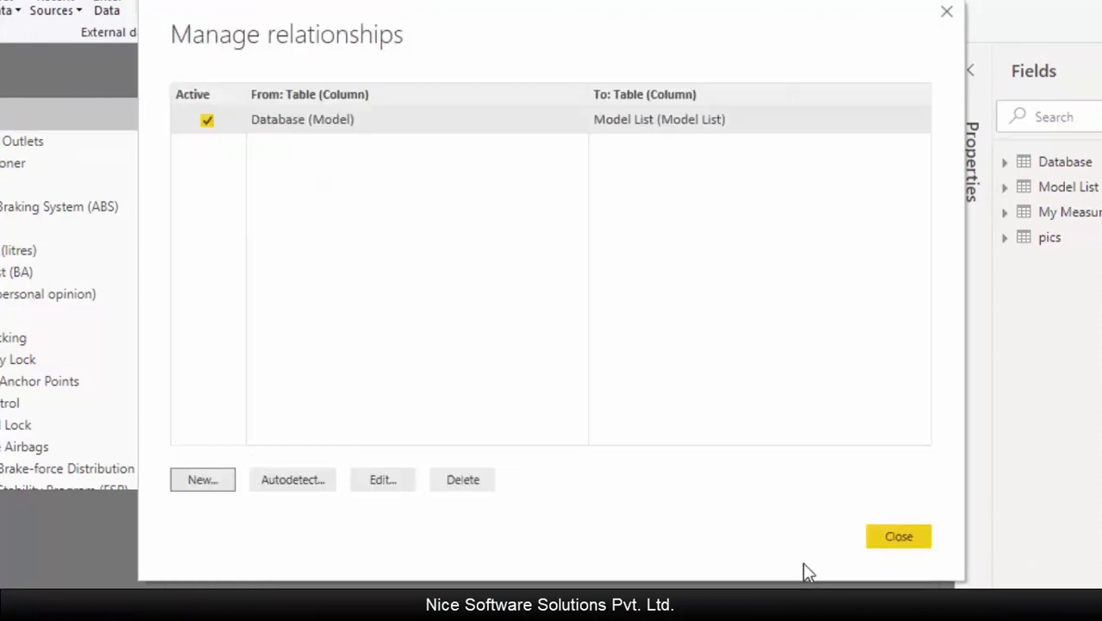
click(899, 537)
drag(634, 327, 694, 380)
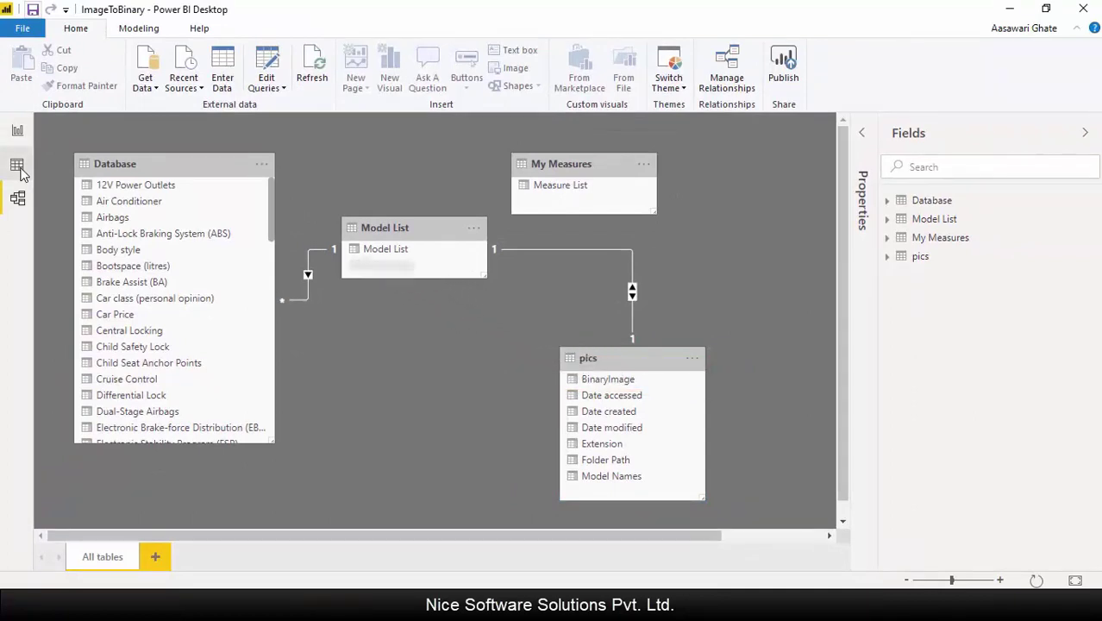
Add column BinaryImg = RELATED(pics[BinaryImage]) to Model List, categorised as Image URL.
click(18, 167)
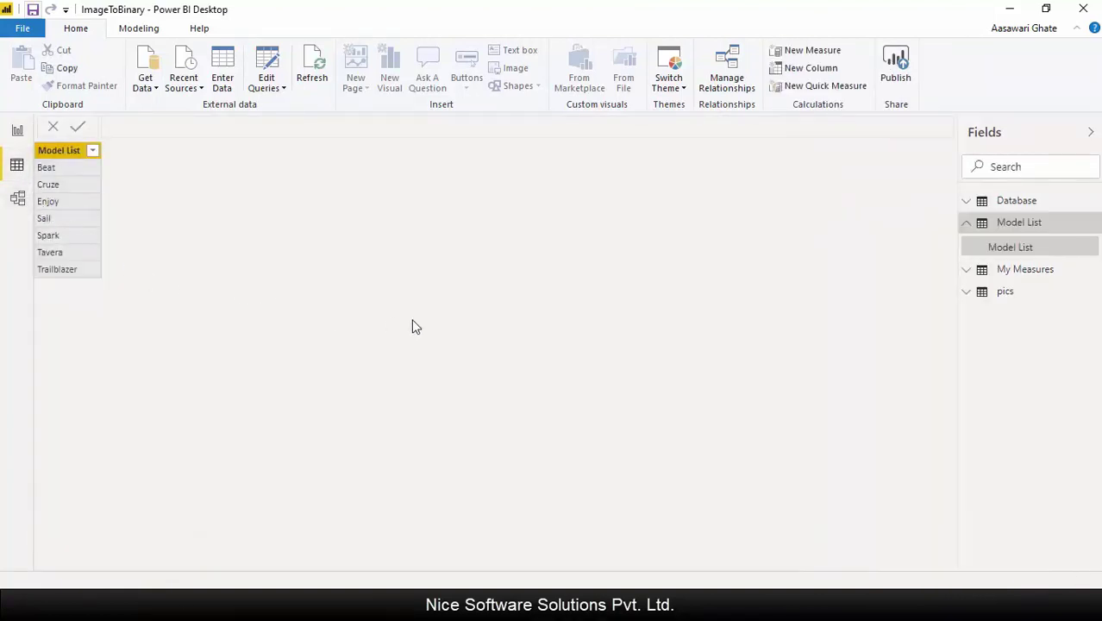
click(139, 30)
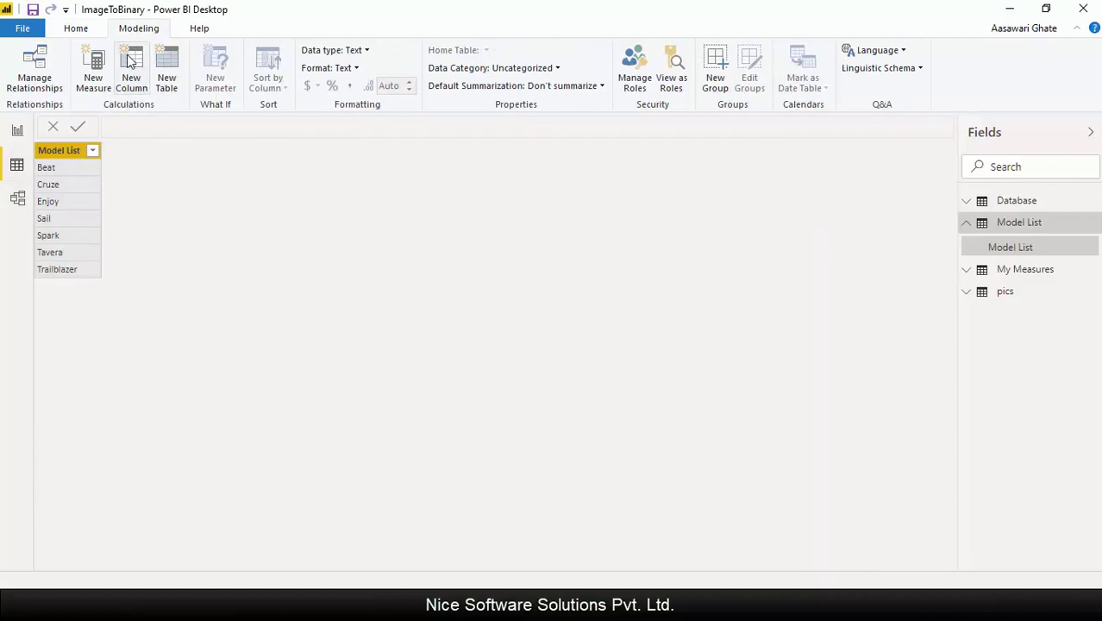
click(129, 60)
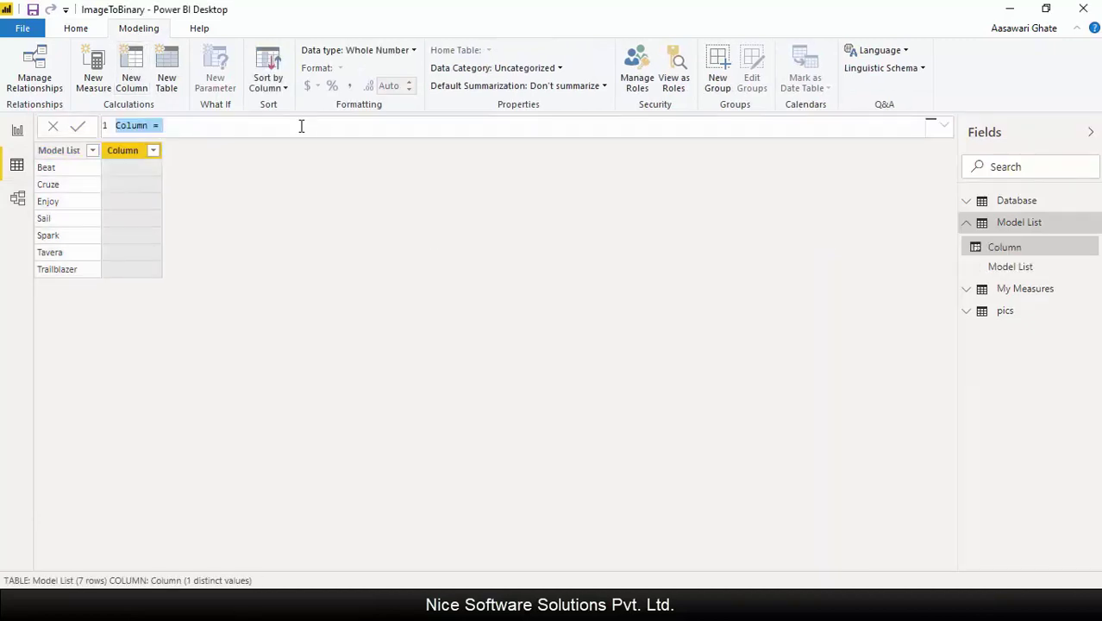
click(301, 126)
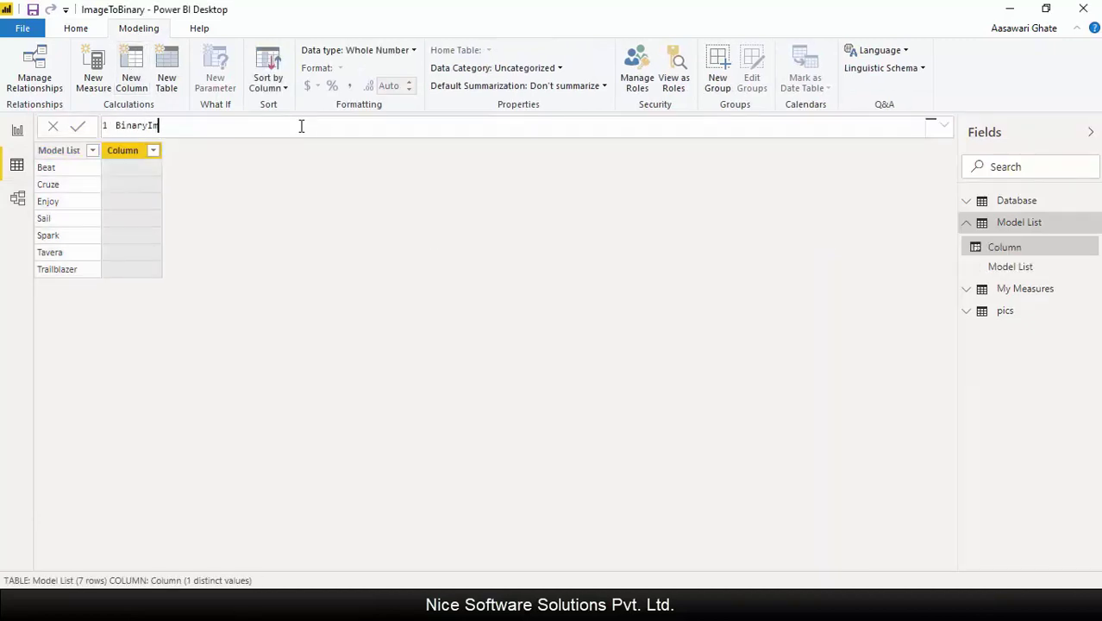
text(BinaryImg = related(pics[BinaryImage]))
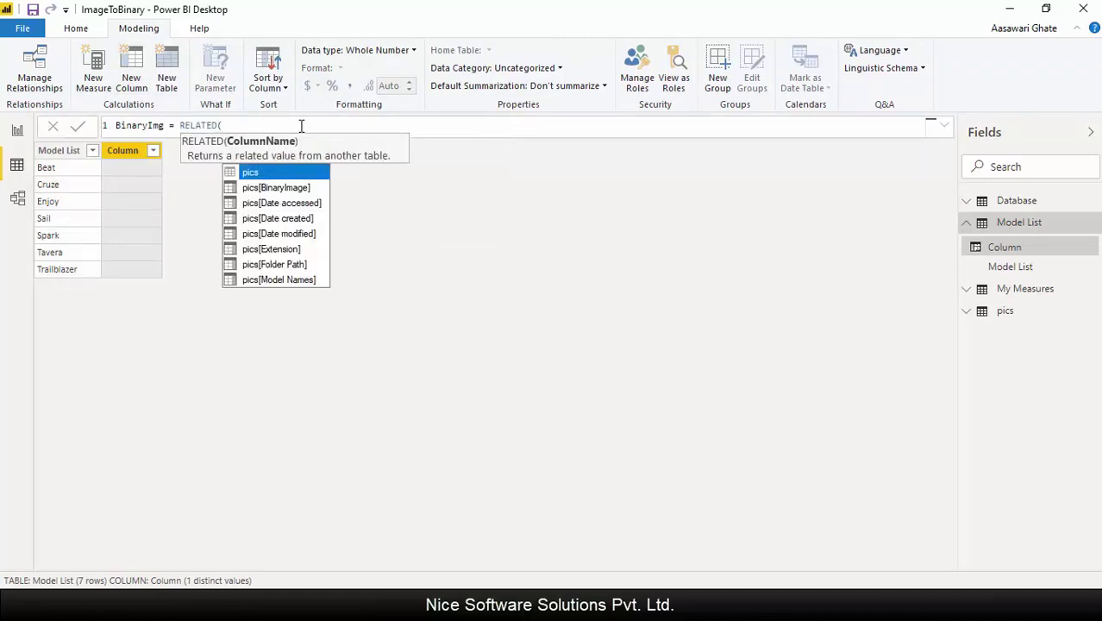
key(Return)
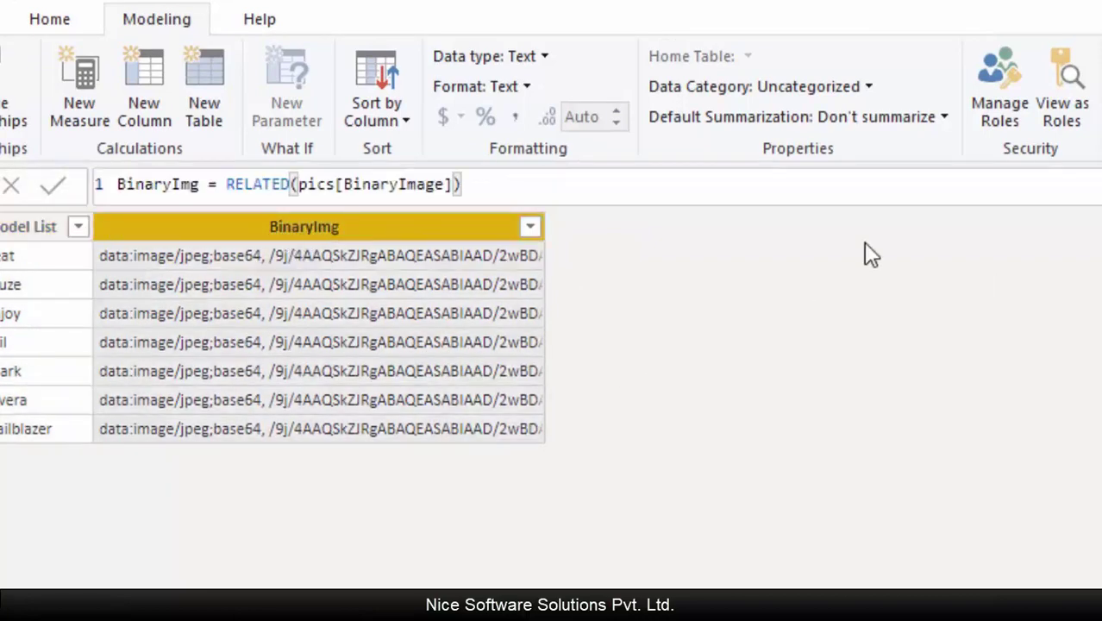
click(867, 84)
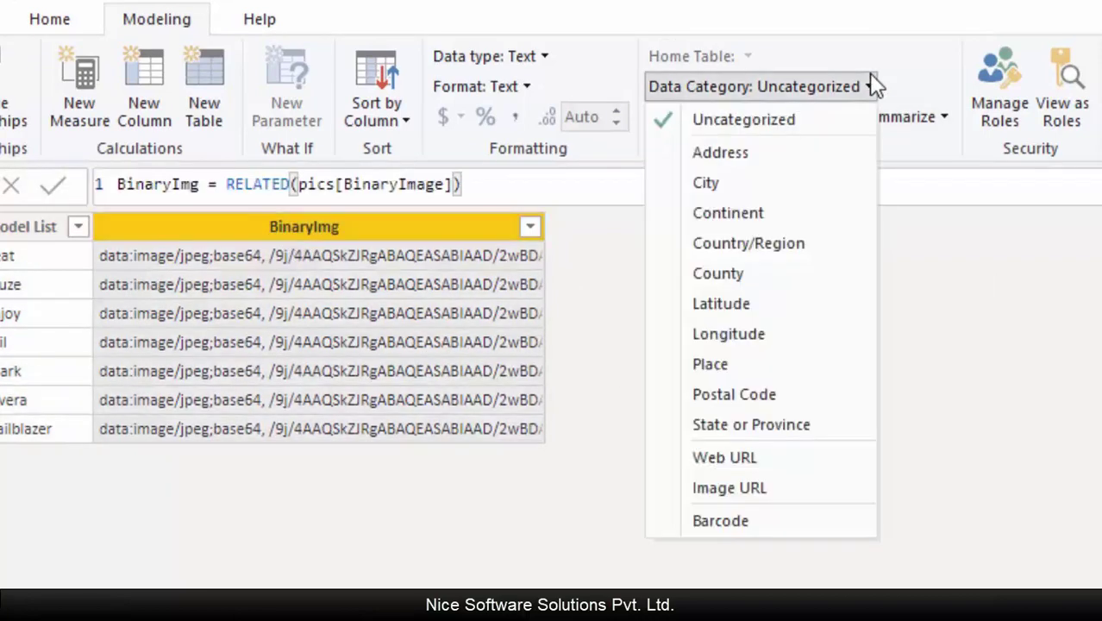
click(764, 493)
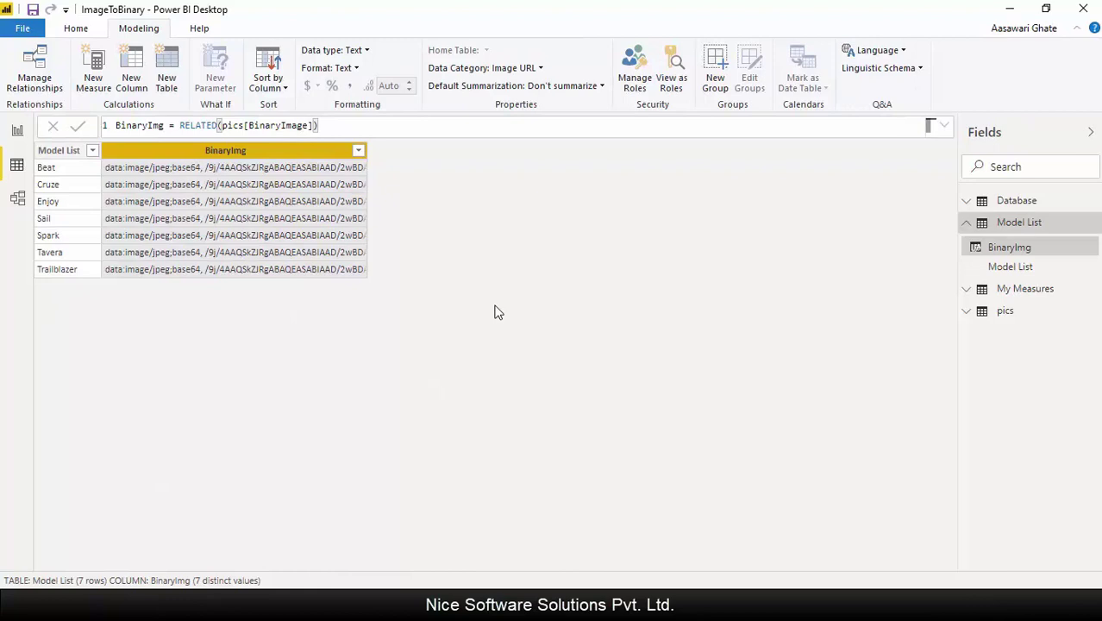
Place a taller Simple Image visual beside the cards and set BinaryImg as its image URL.
click(17, 130)
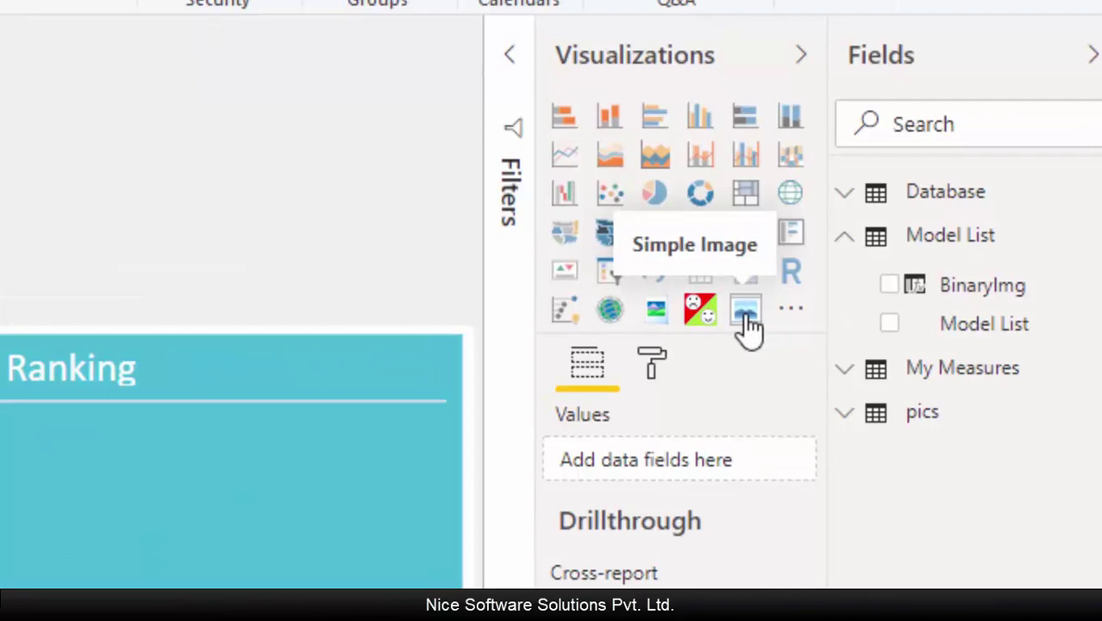
click(745, 316)
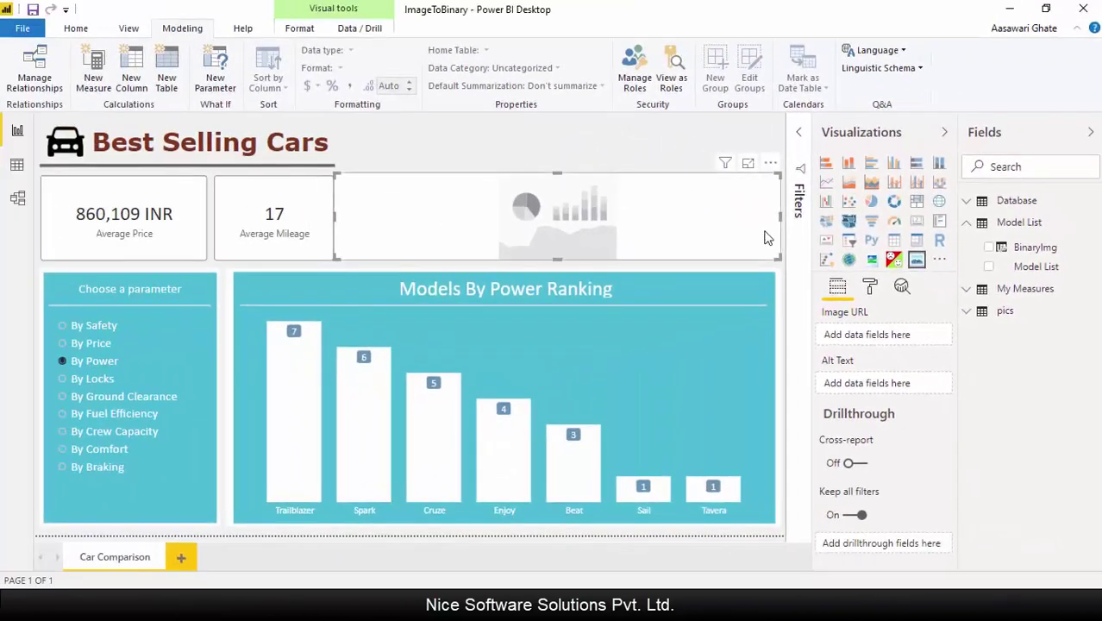
drag(557, 173, 562, 121)
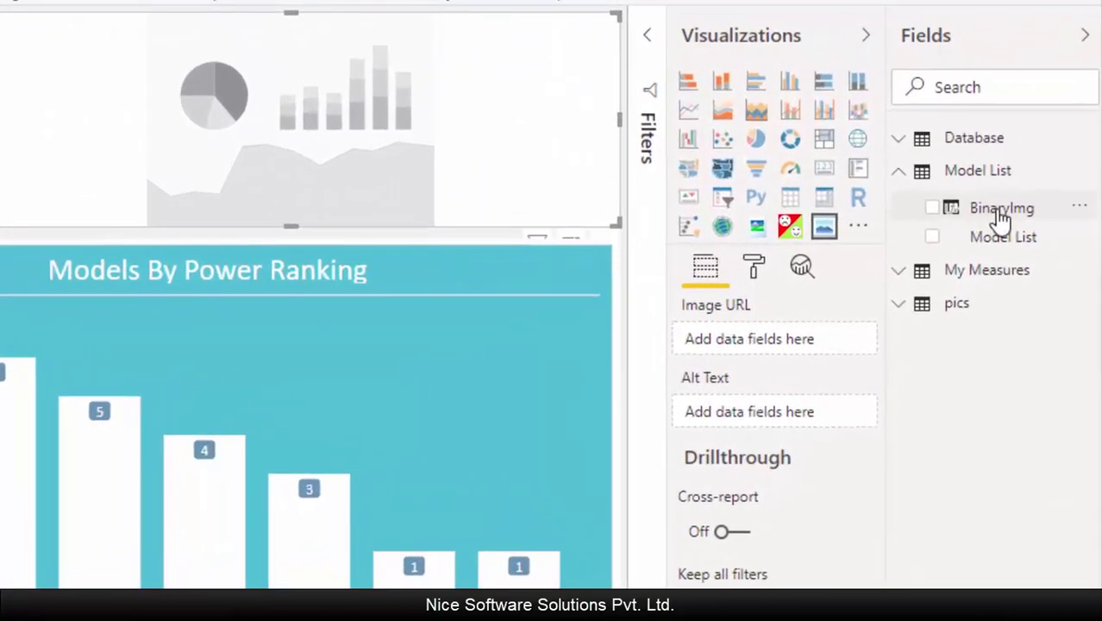
drag(996, 214, 776, 345)
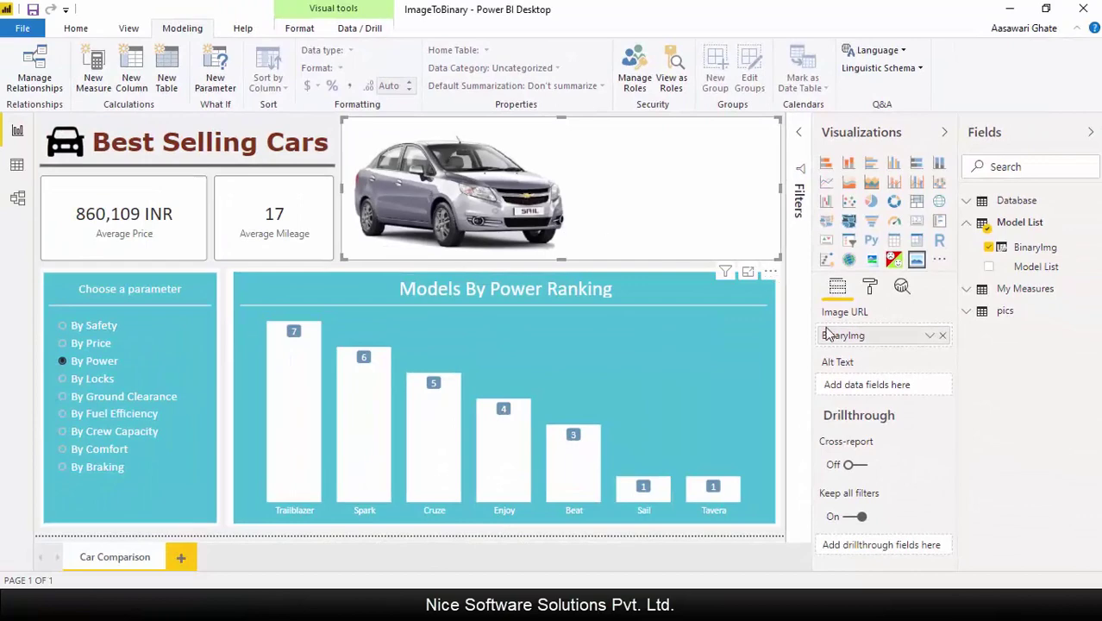
In the image visual's Image settings, keep scaling Normal and set Image alignment to Top Center.
click(869, 287)
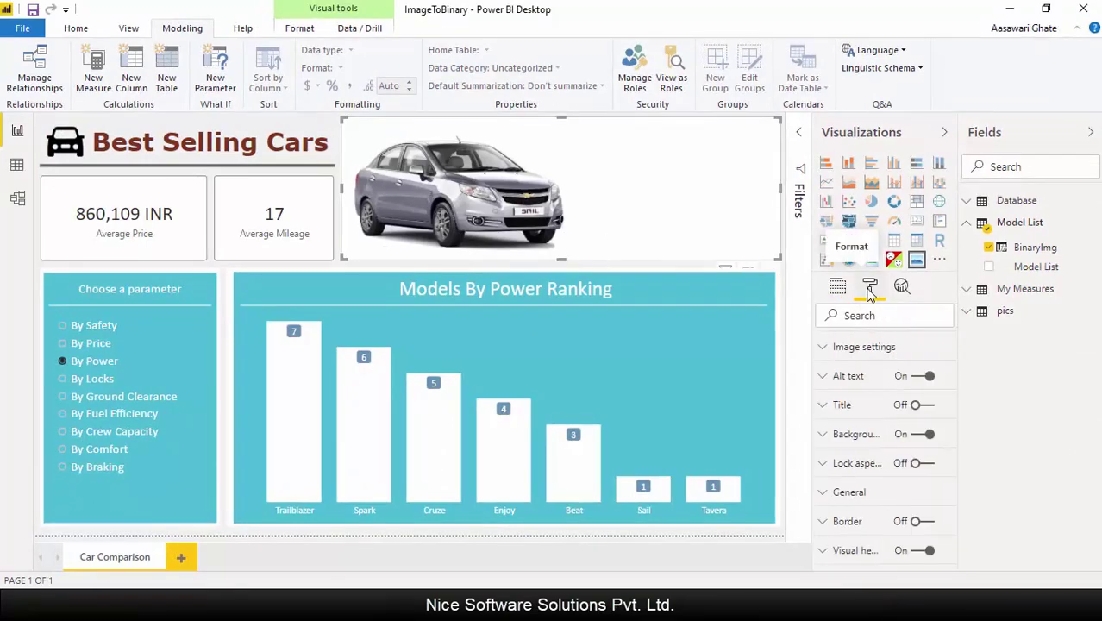
click(825, 348)
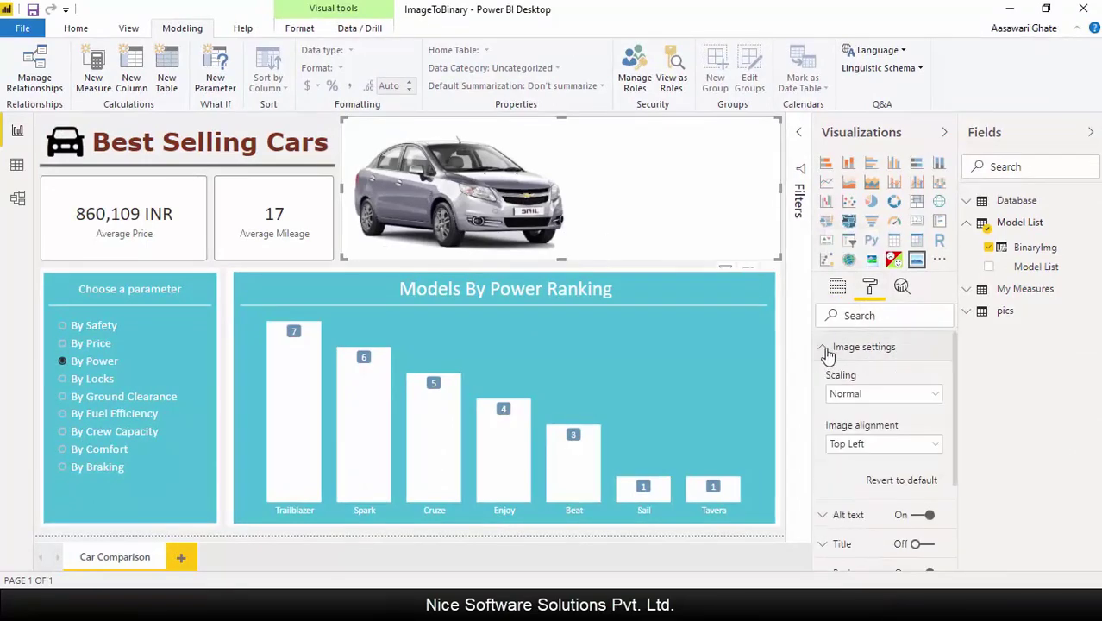
click(873, 397)
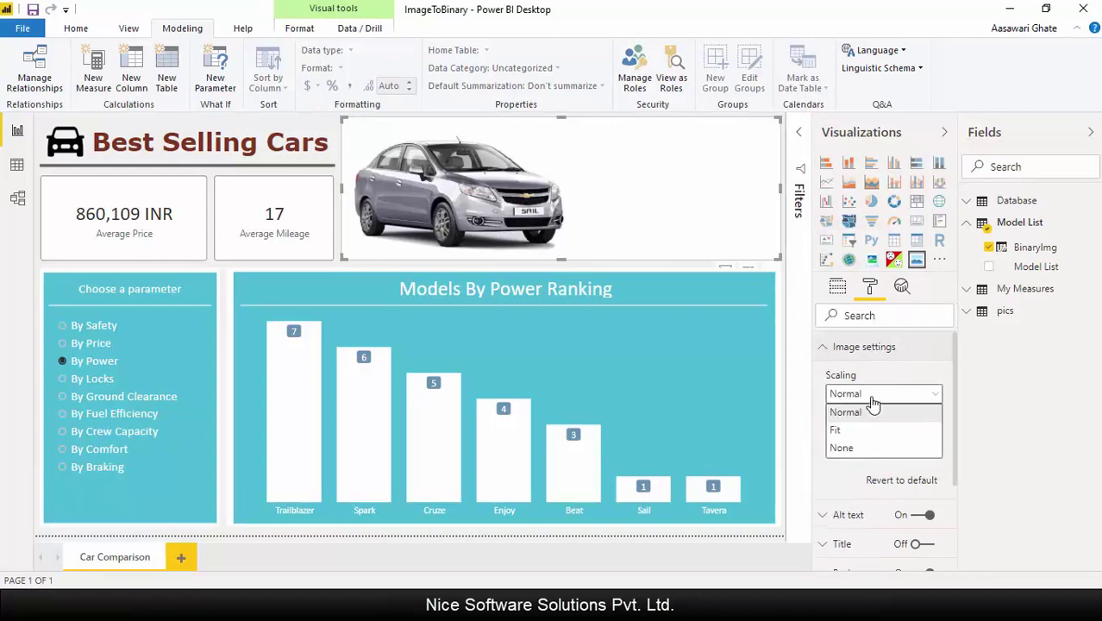
click(865, 413)
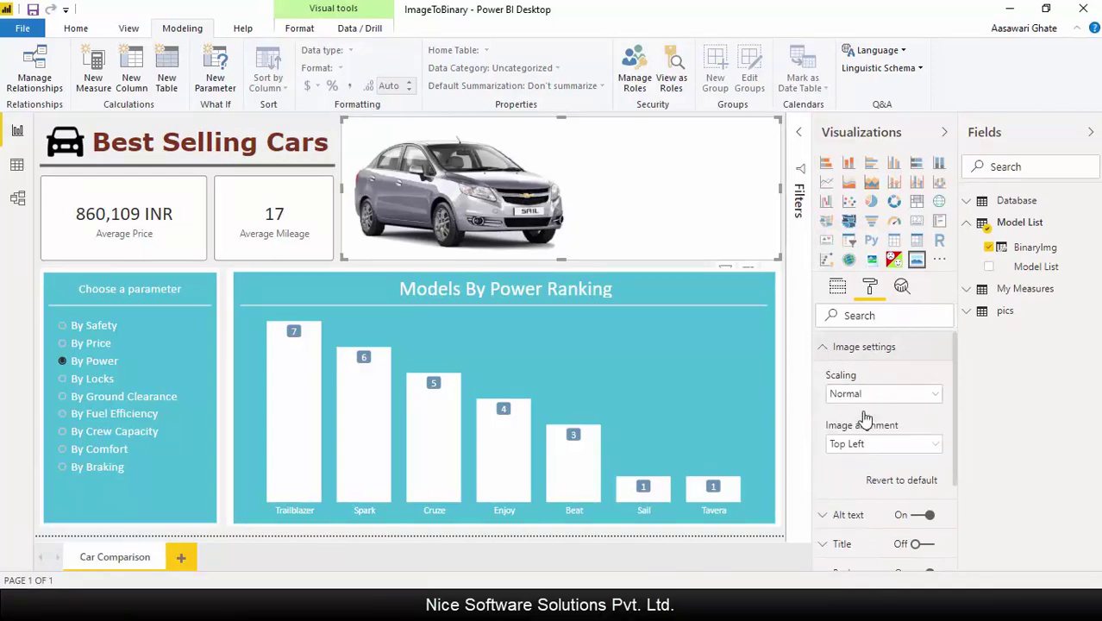
click(890, 449)
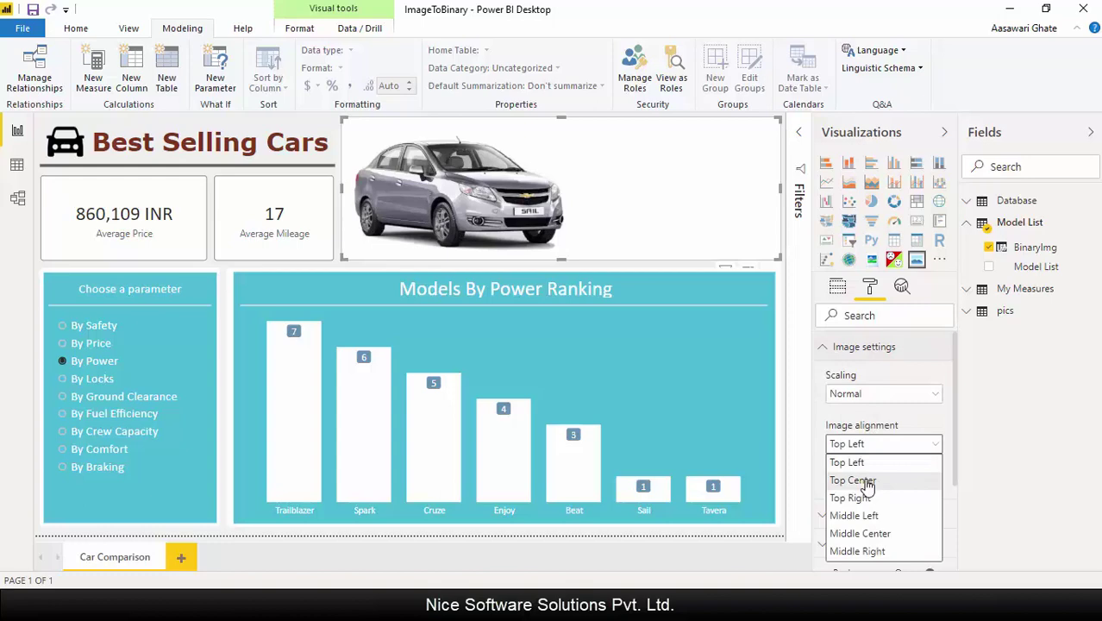
click(867, 481)
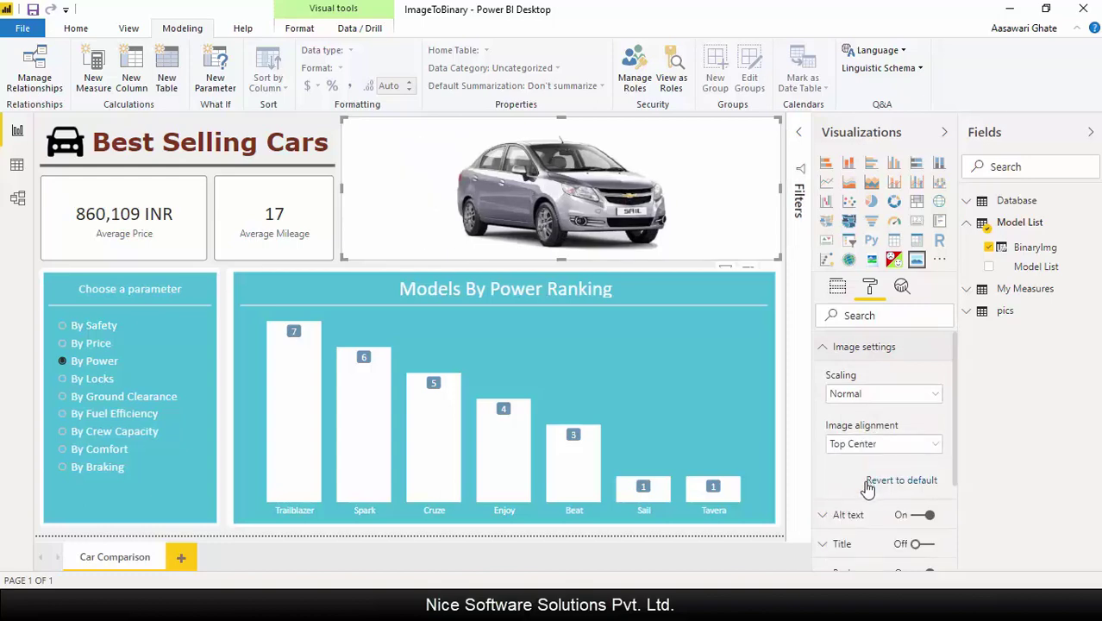
click(302, 457)
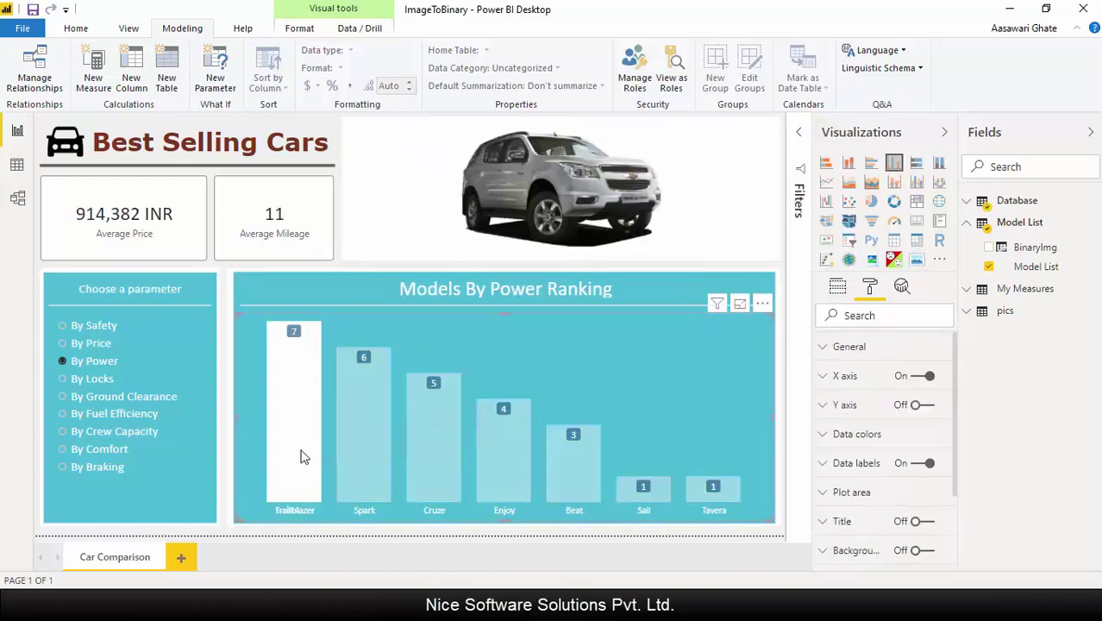
click(431, 466)
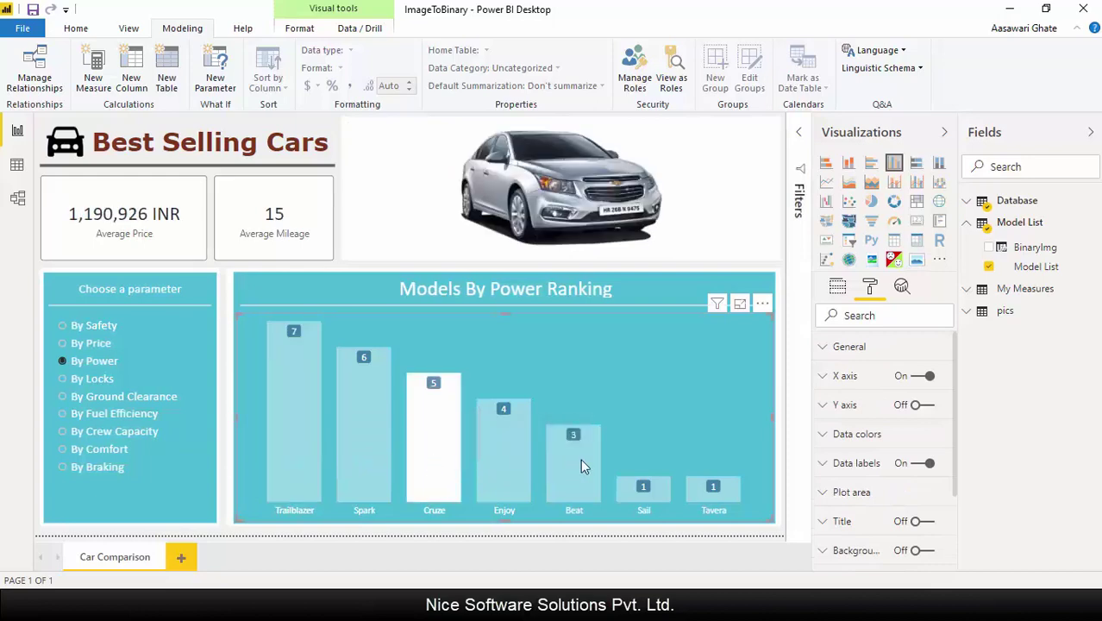
click(584, 466)
click(647, 491)
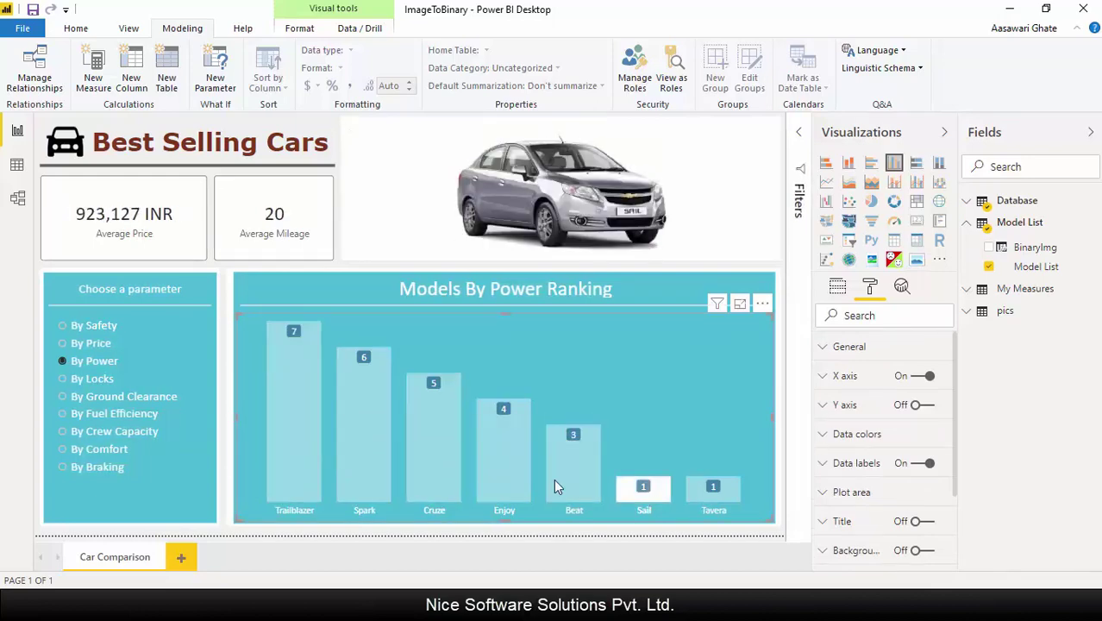
click(375, 457)
click(375, 457)
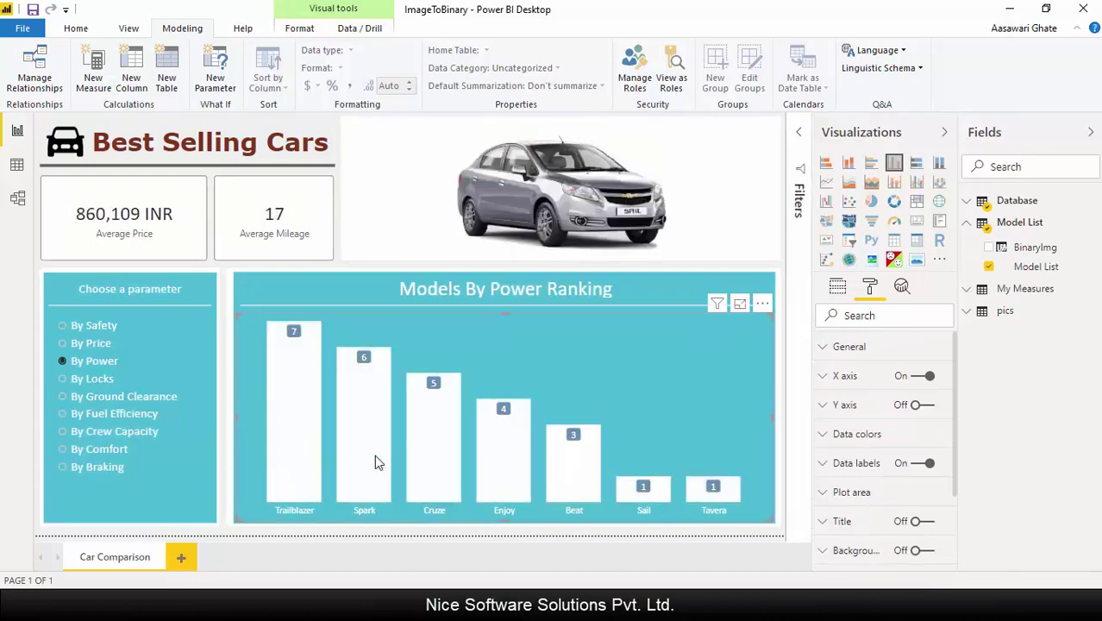